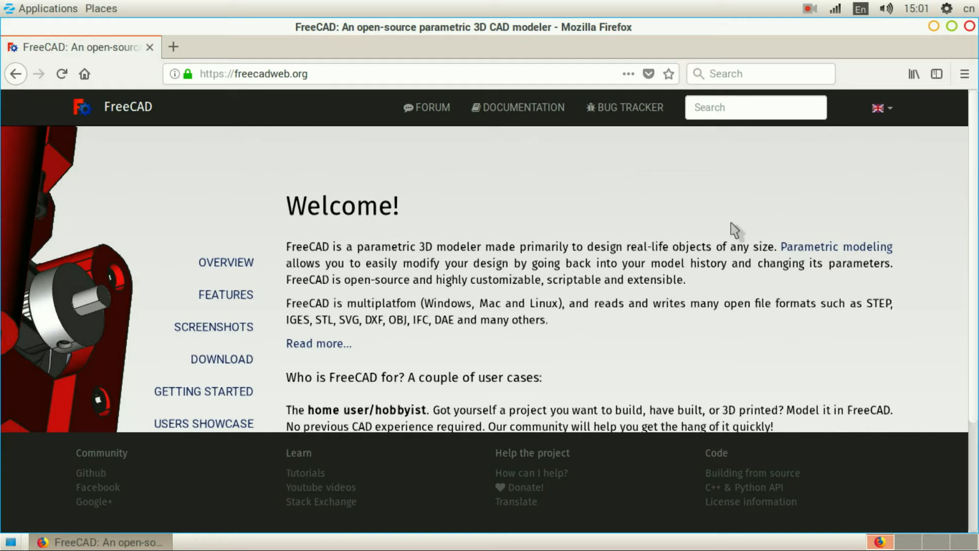
Look over the FreeCAD home page, read through the Get Help forum's topics, and return to the home page
scroll(729, 215, down, 3)
scroll(729, 214, up, 2)
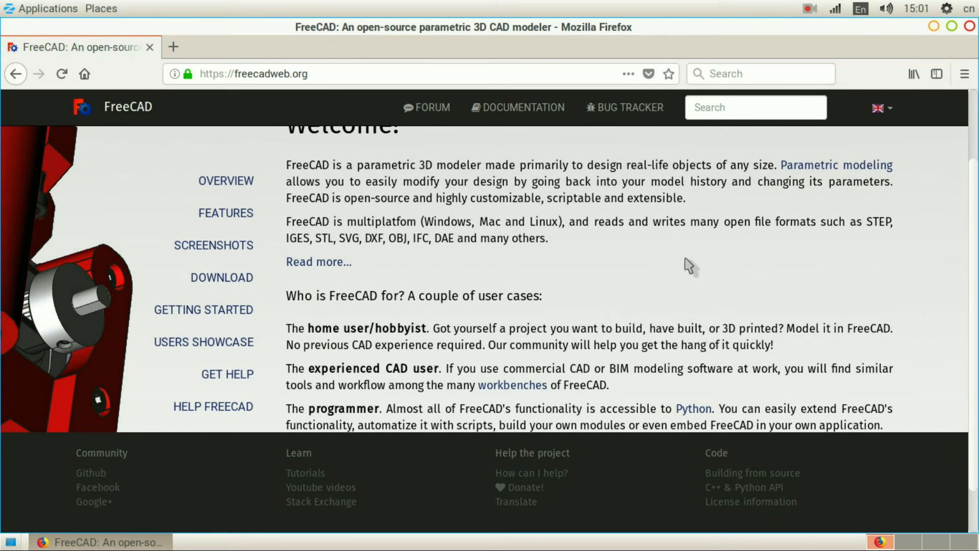
click(252, 380)
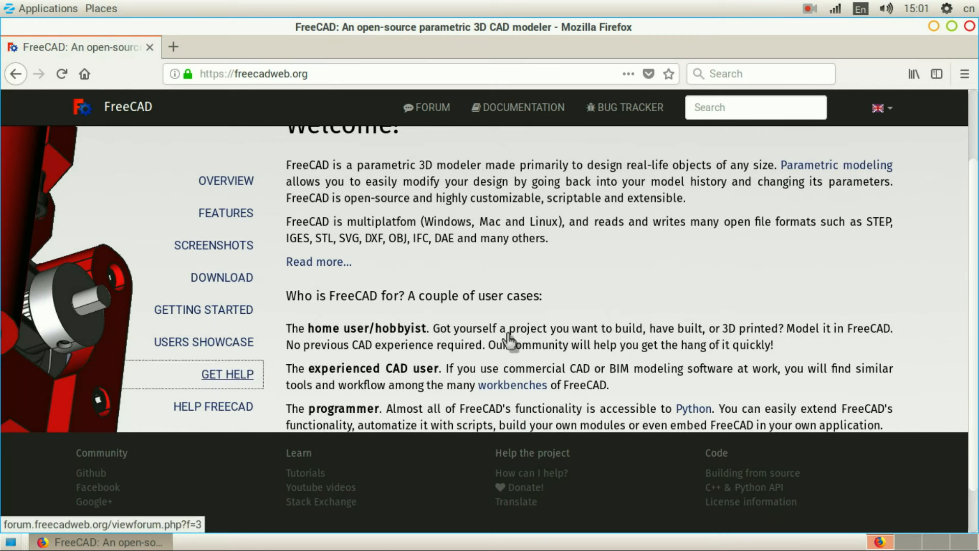
scroll(410, 352, down, 3)
scroll(414, 349, down, 15)
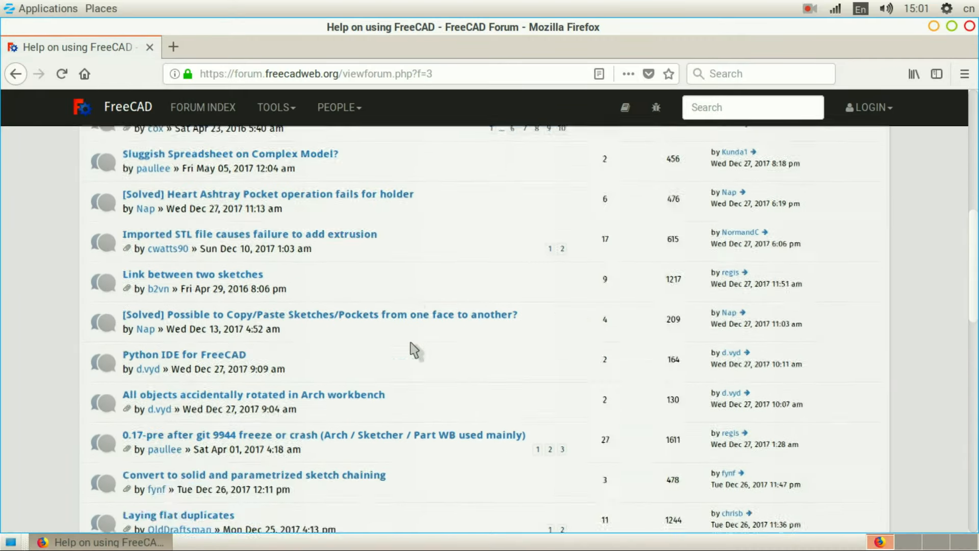
scroll(433, 340, up, 15)
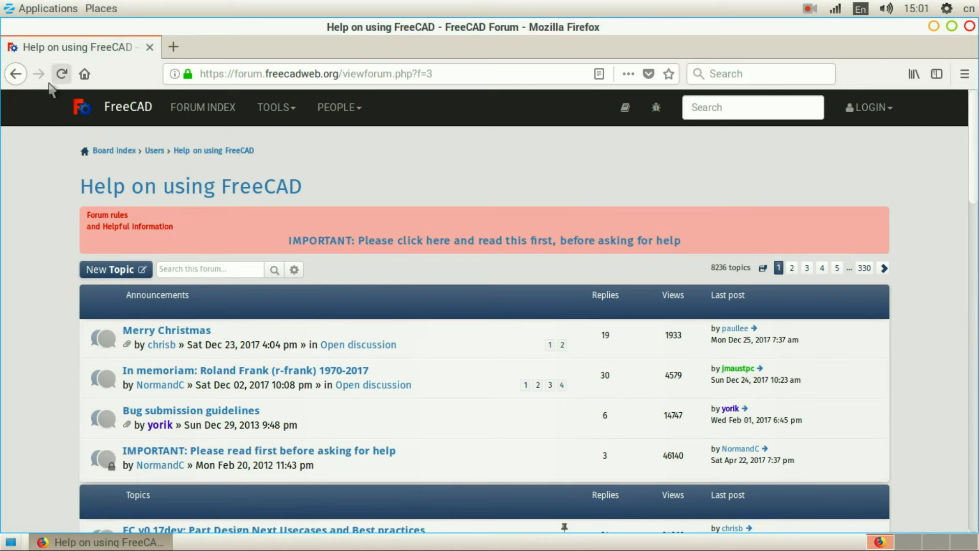
scroll(130, 156, down, 1)
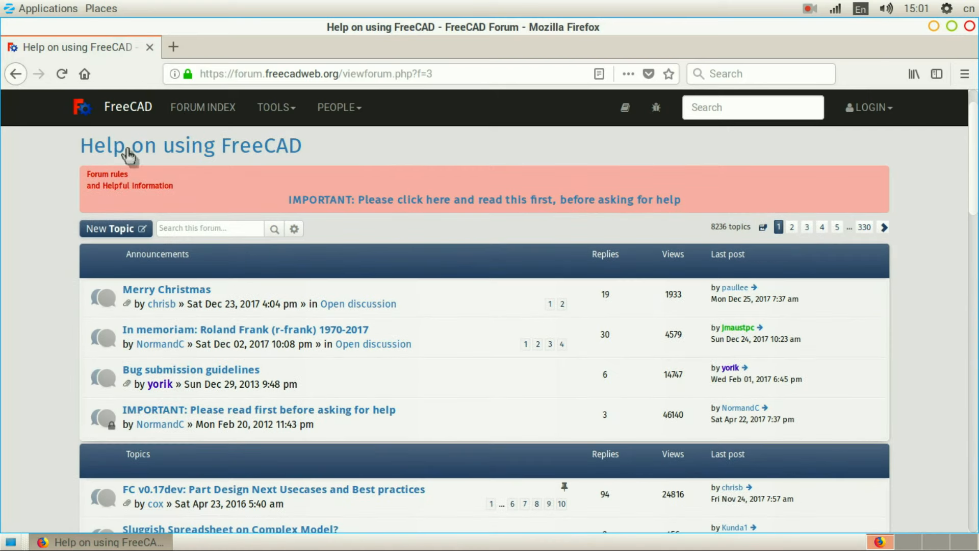
click(15, 74)
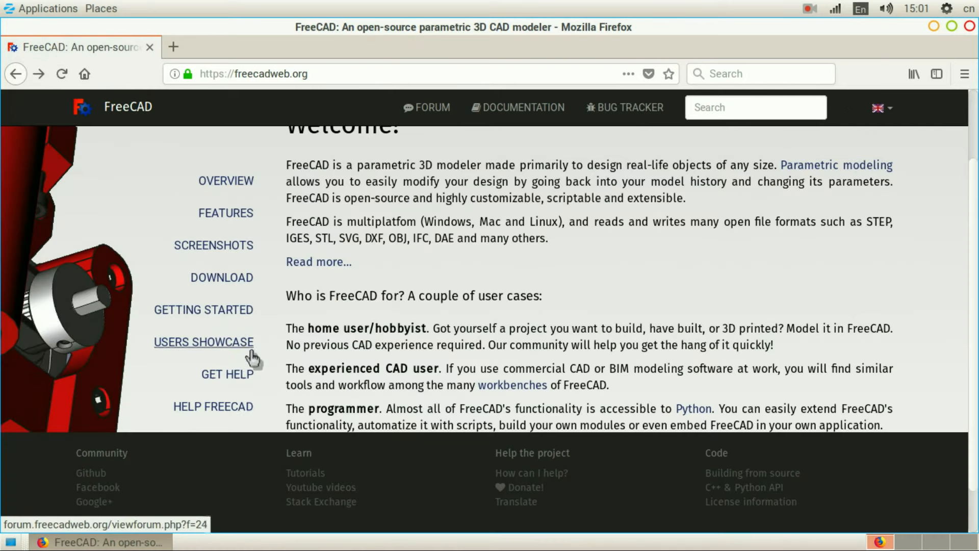
Read the Help FreeCAD page on ways to contribute, and return to the home page
click(219, 406)
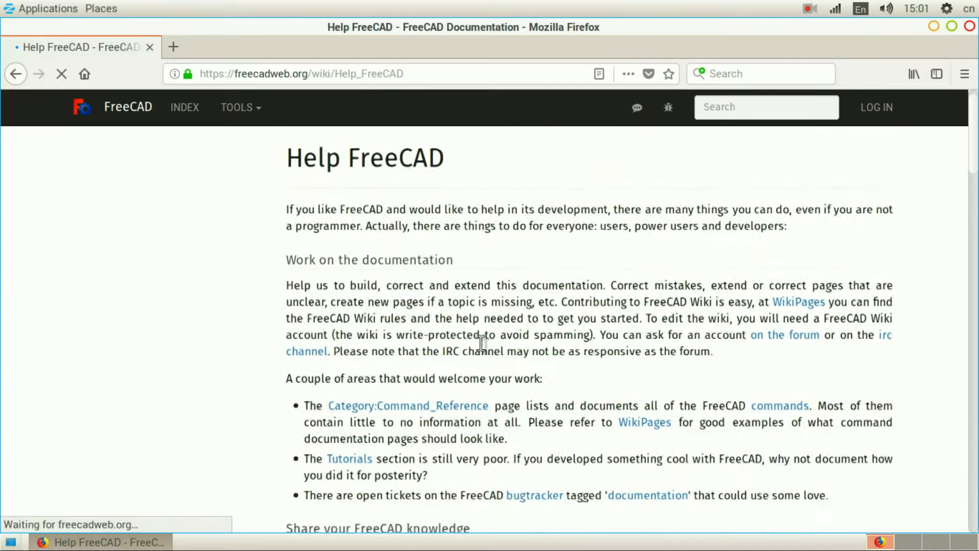
scroll(480, 340, down, 10)
click(17, 75)
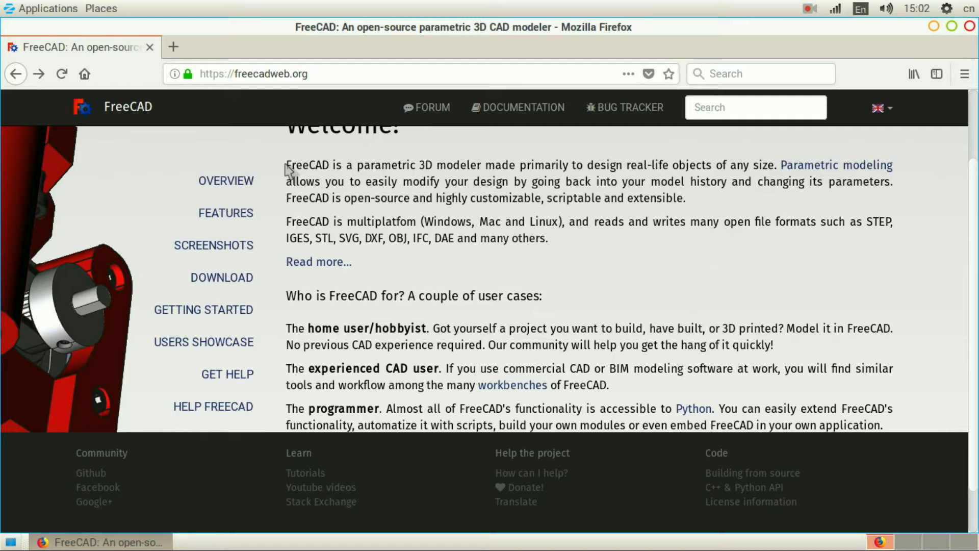
Browse the example models on the FreeCAD Screenshots page and return to the home page
click(244, 246)
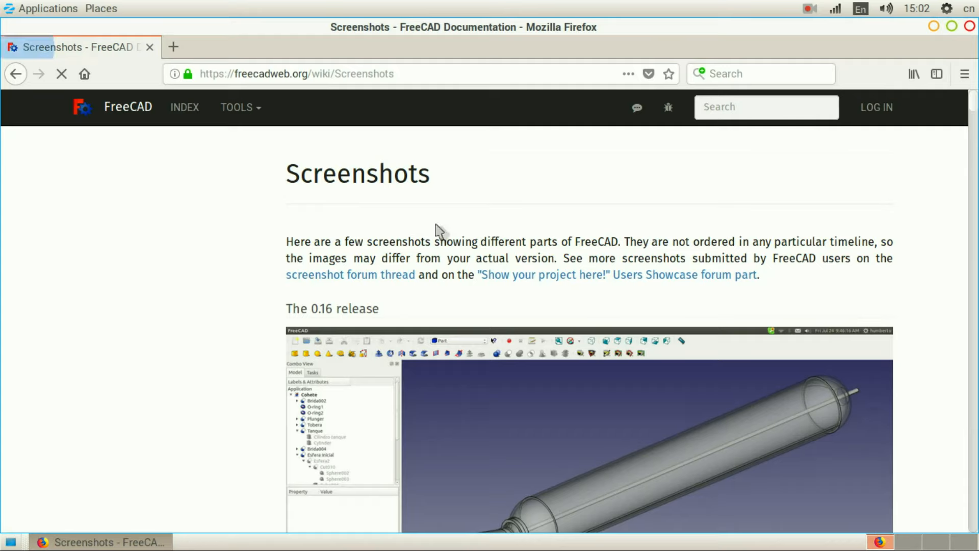
scroll(437, 232, down, 12)
scroll(503, 252, up, 4)
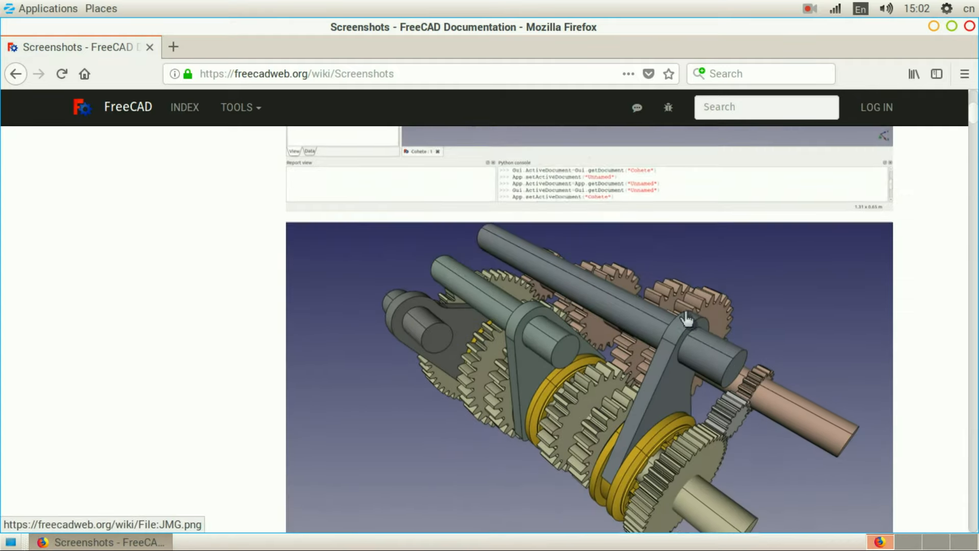
scroll(711, 300, down, 1)
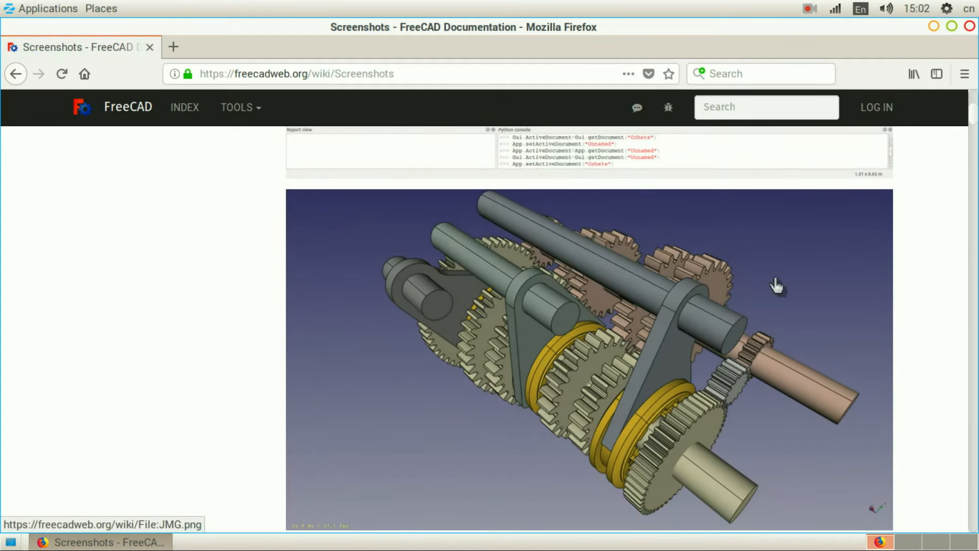
scroll(722, 332, down, 4)
scroll(721, 332, up, 2)
scroll(619, 262, down, 6)
scroll(696, 237, down, 15)
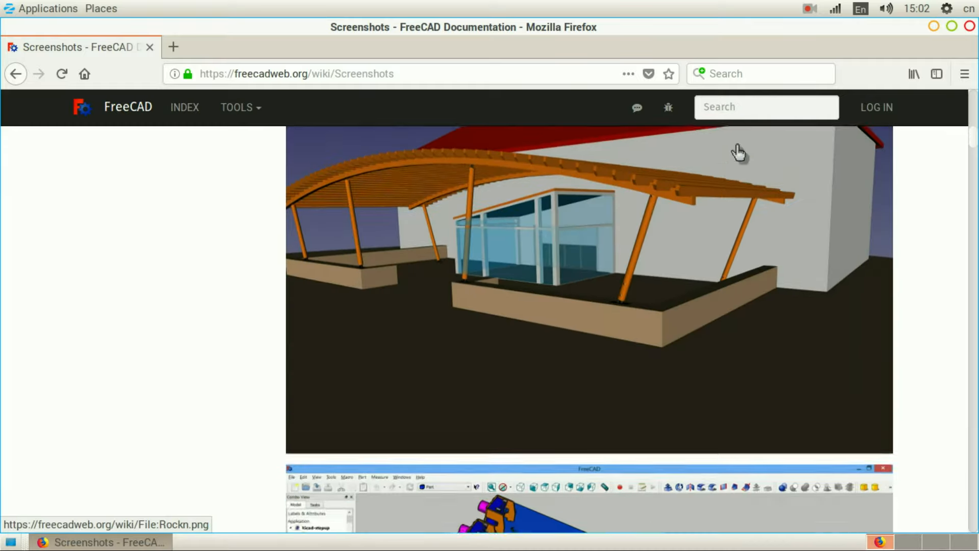
scroll(648, 275, down, 3)
scroll(674, 256, up, 15)
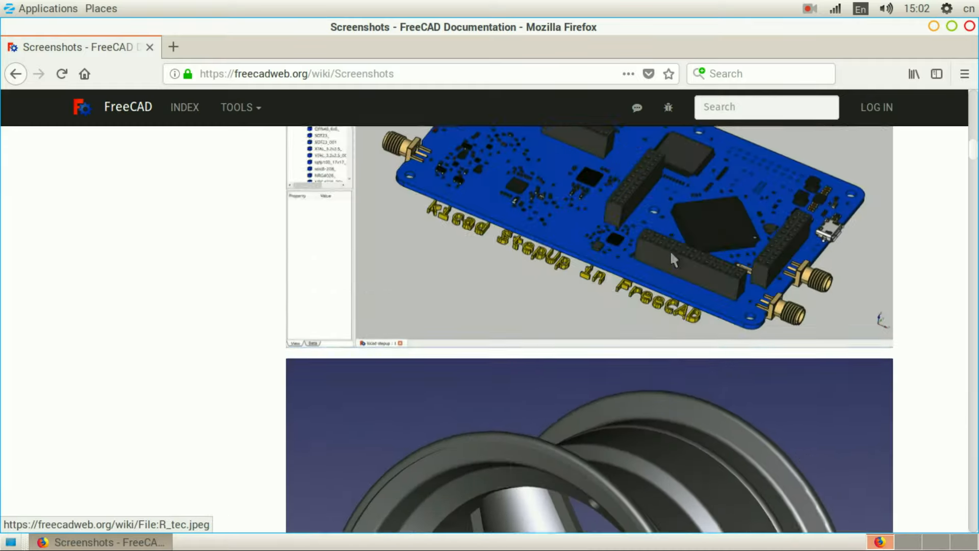
scroll(663, 293, up, 15)
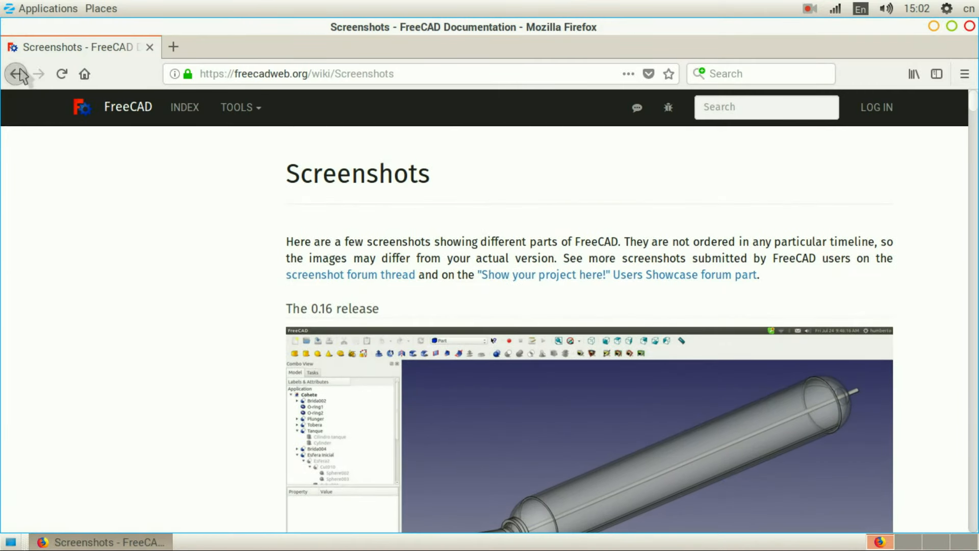
click(17, 74)
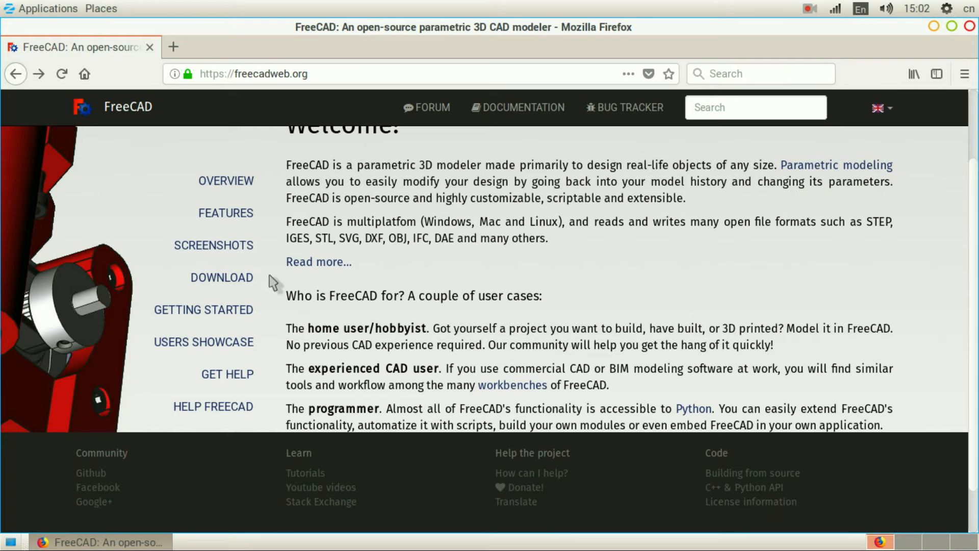
Open the FreeCAD Download page and review the official stable installers for Windows, Ubuntu and Mac
click(246, 280)
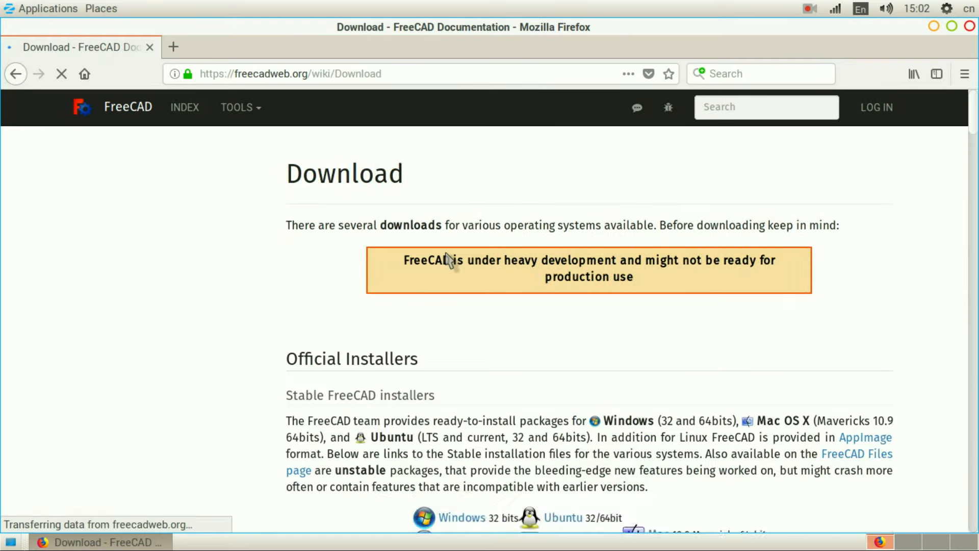
scroll(459, 258, down, 3)
scroll(459, 258, down, 3)
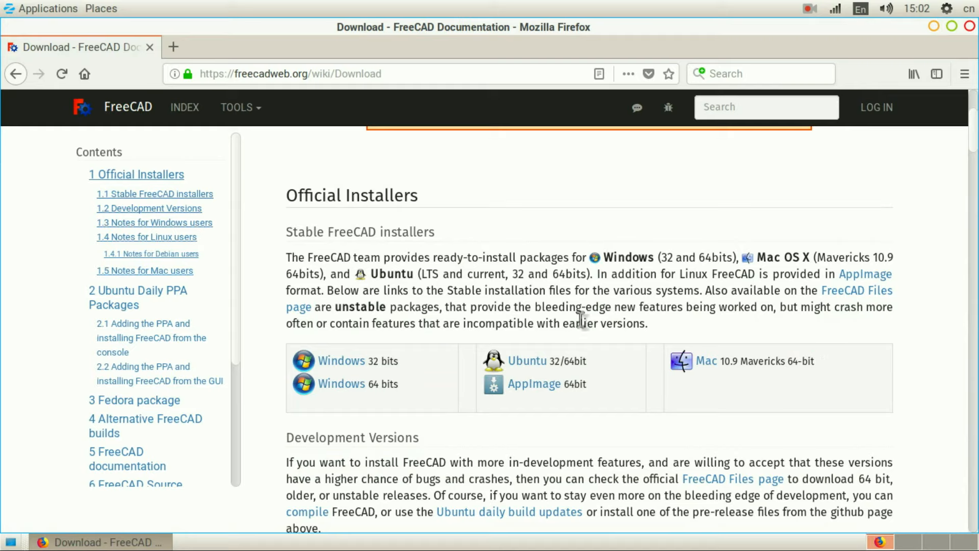
scroll(579, 326, down, 3)
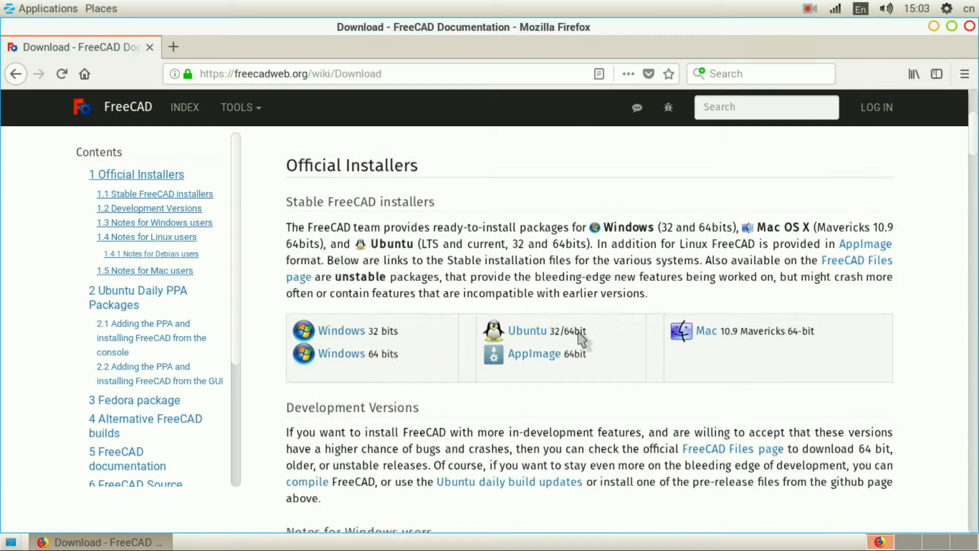
scroll(607, 308, up, 3)
scroll(590, 317, down, 2)
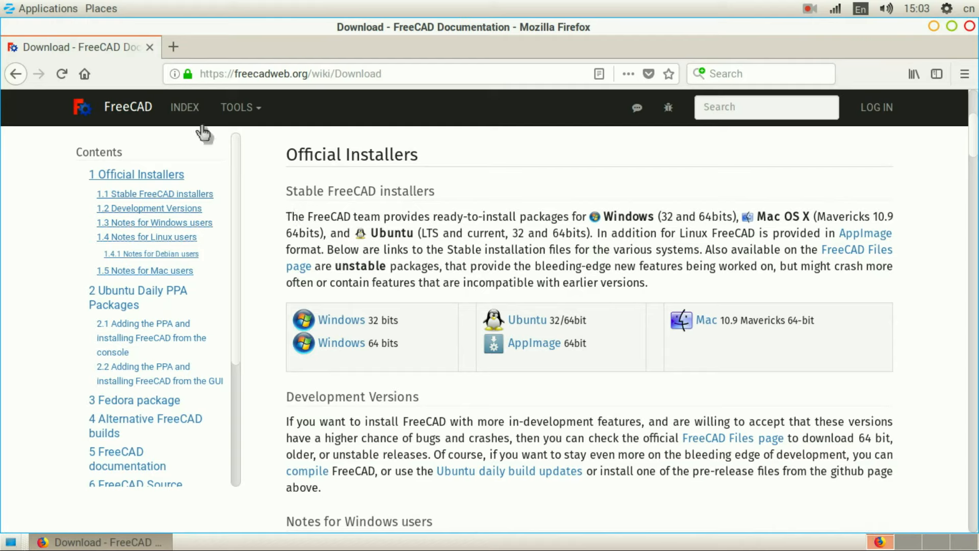
Search the Ubuntu Software Center for freecad, view the FreeCAD package details, and close the Software Center
click(31, 8)
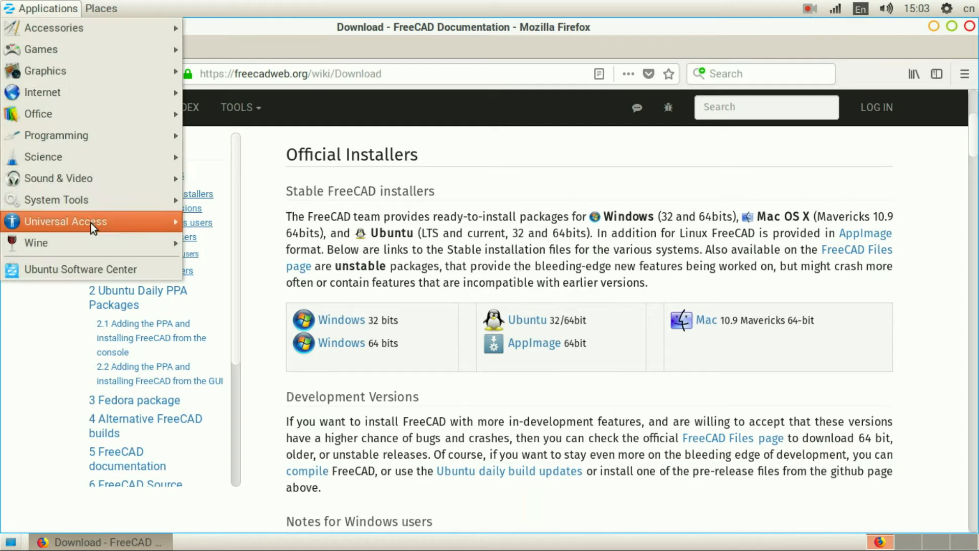
click(91, 272)
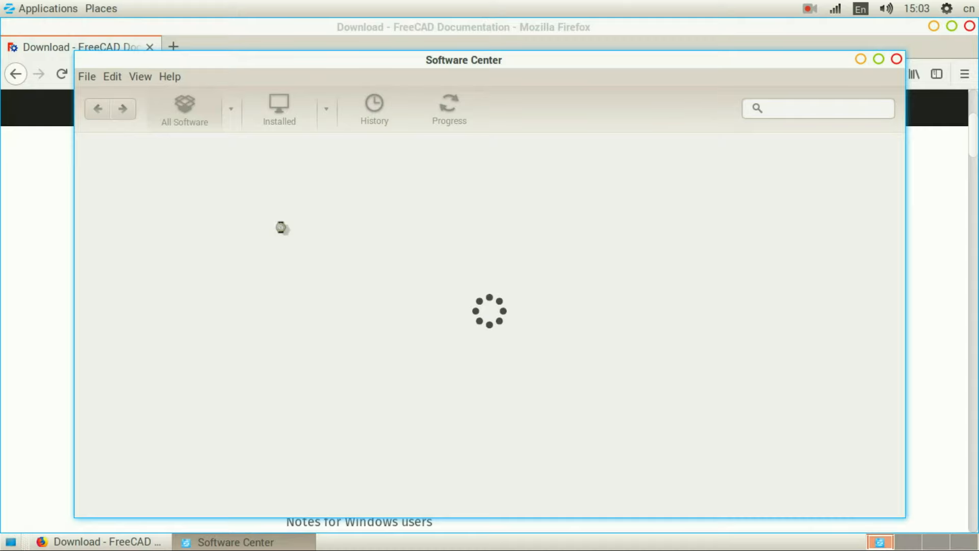
drag(532, 55, 546, 35)
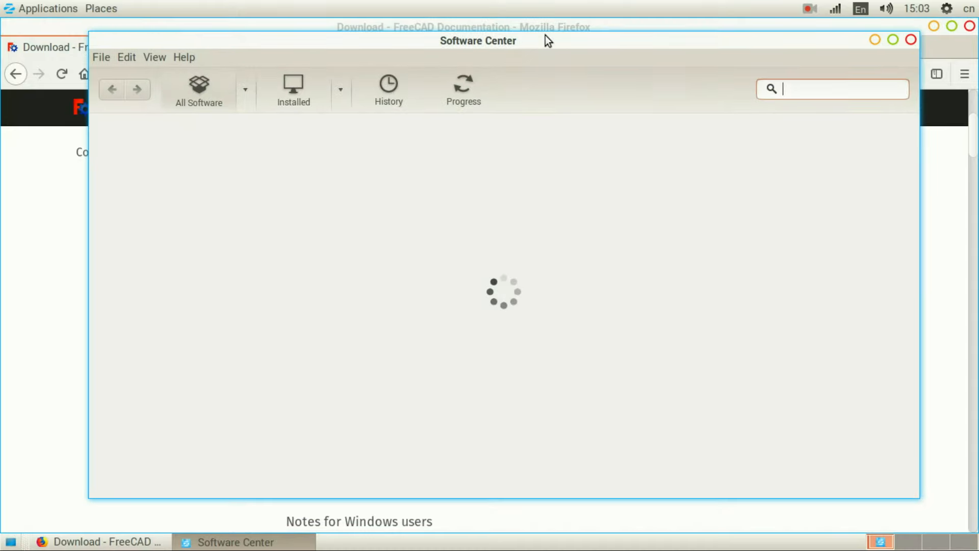
text(freecad)
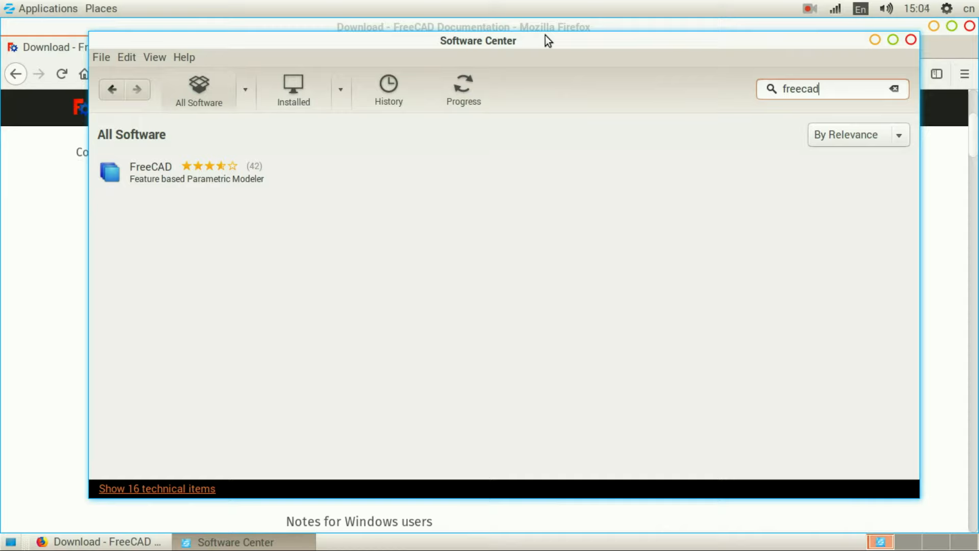
click(223, 164)
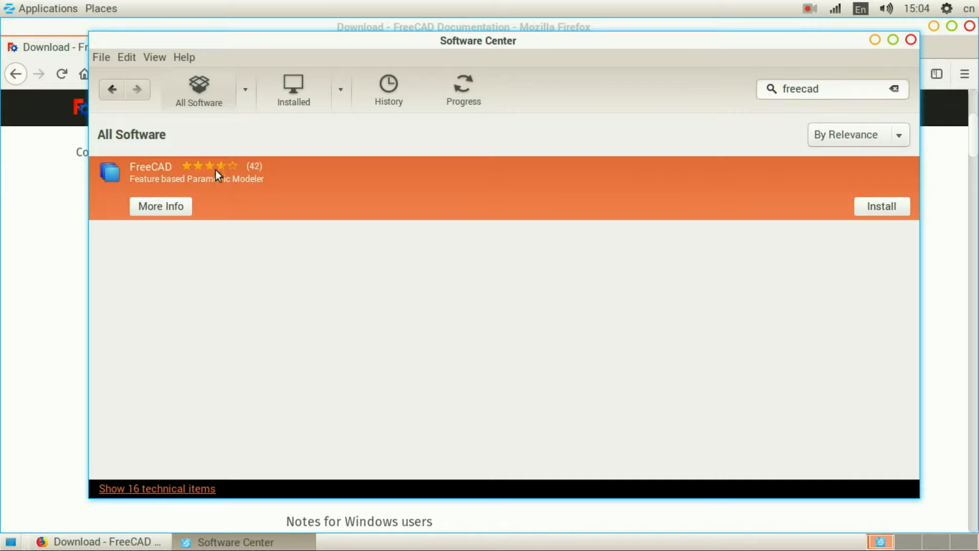
click(176, 206)
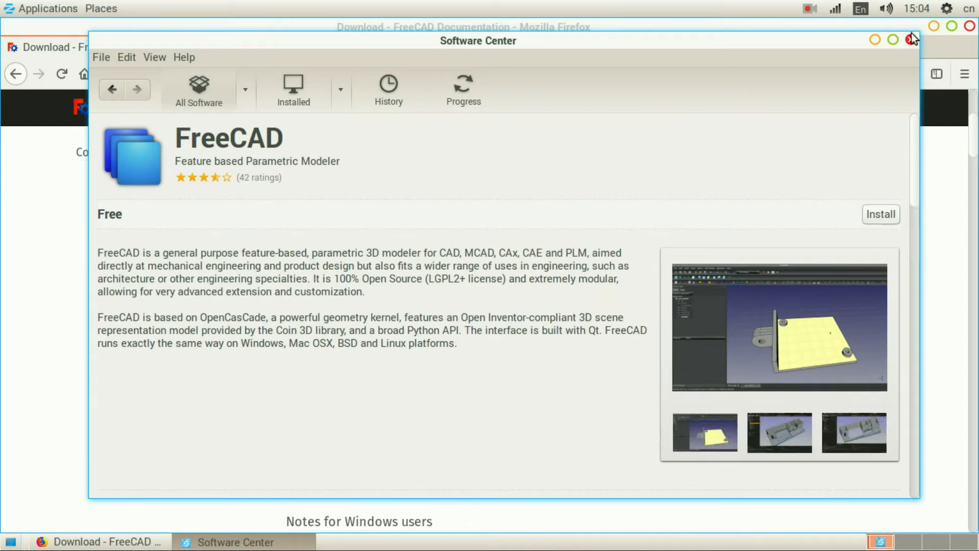
drag(840, 40, 743, 83)
click(814, 82)
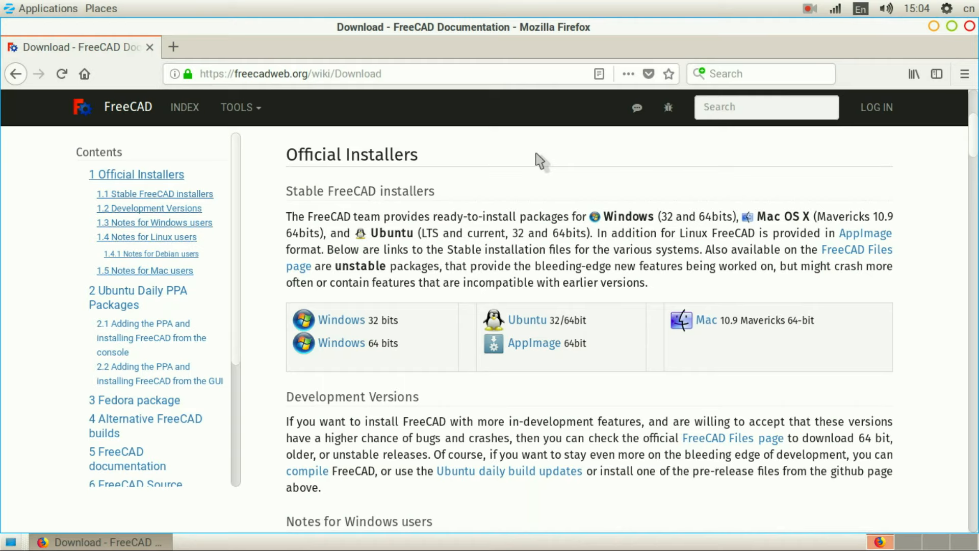
Install FreeCAD from a terminal with sudo apt-get install freecad, entering the sudo password and accepting the installation with y
key(ctrl+alt+t)
text(sudo apt-get install freecad)
key(Return)
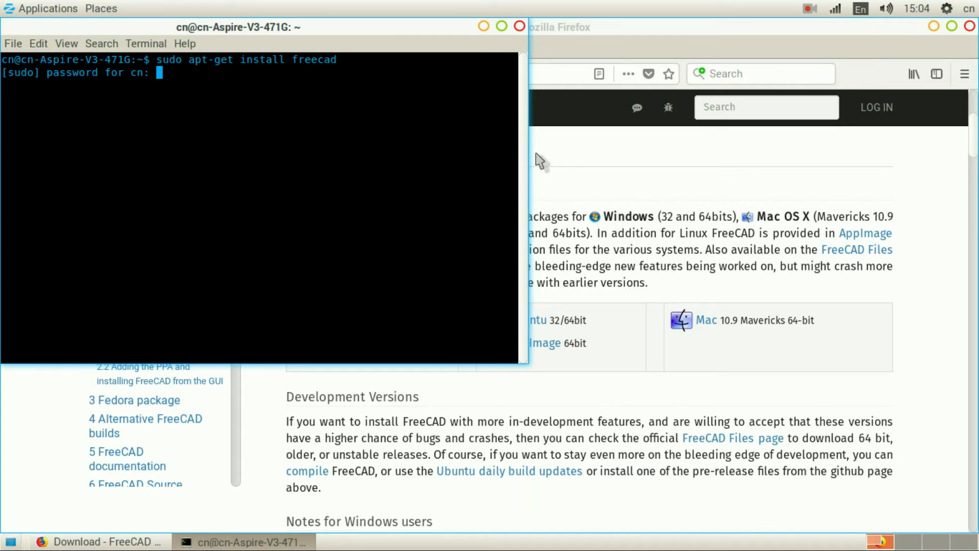
key(Return)
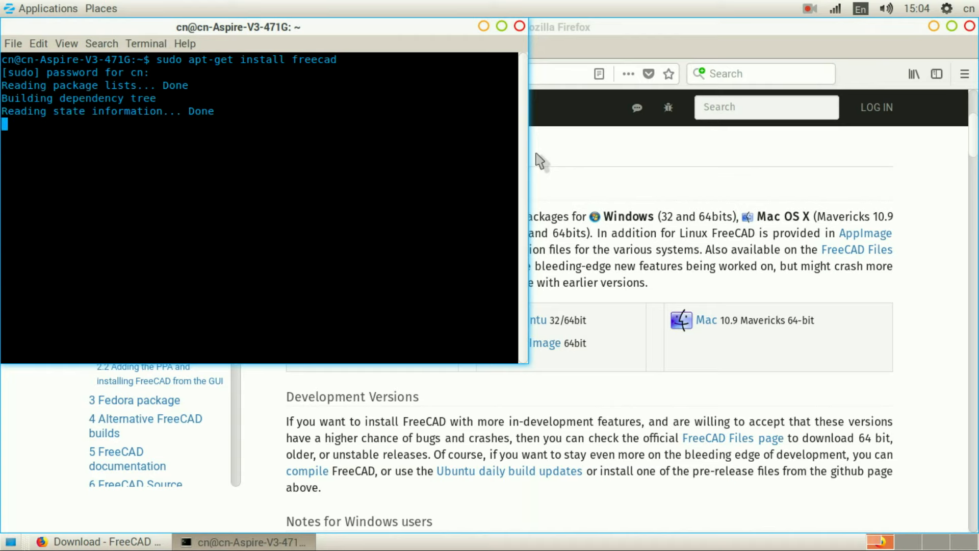
text(y)
key(Return)
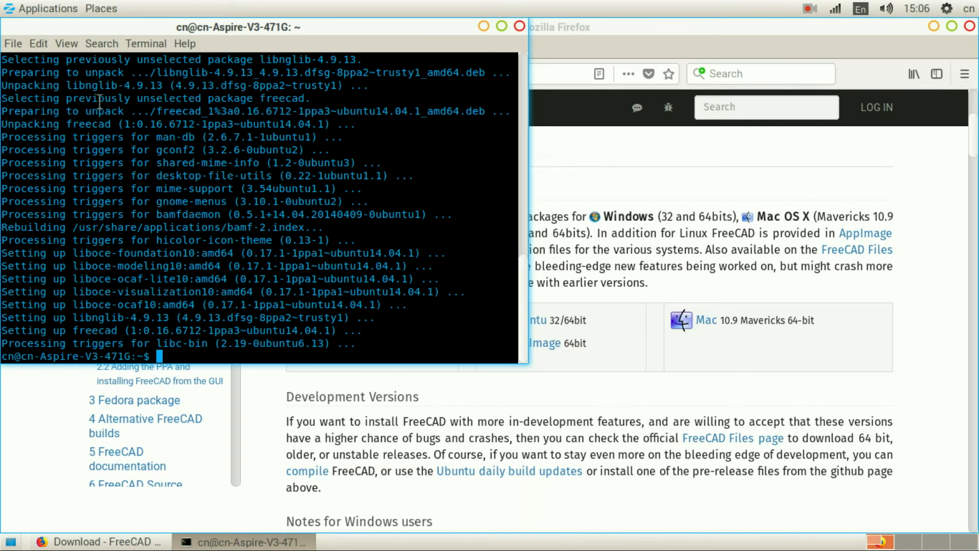
Launch FreeCAD from the installed graphics applications and minimize the terminal window
click(63, 12)
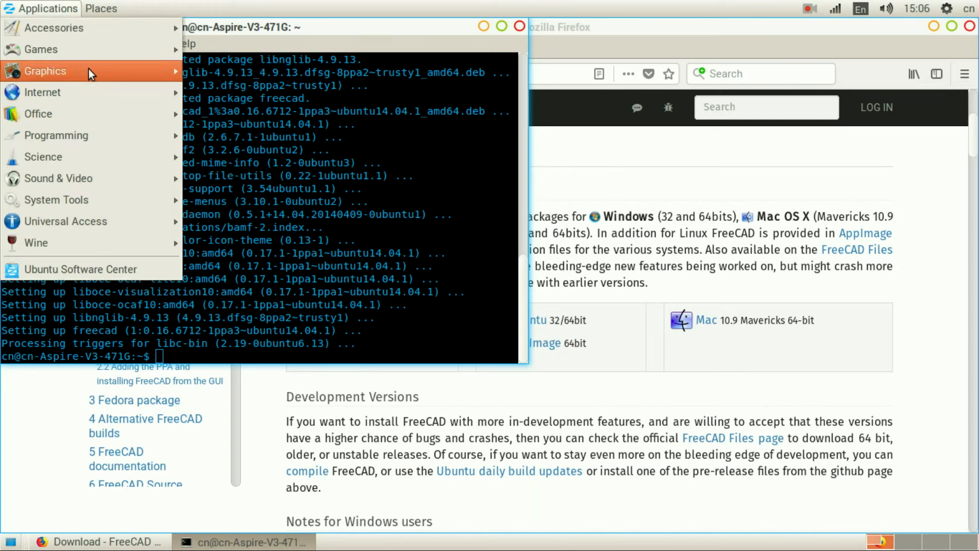
mouse_move(89, 70)
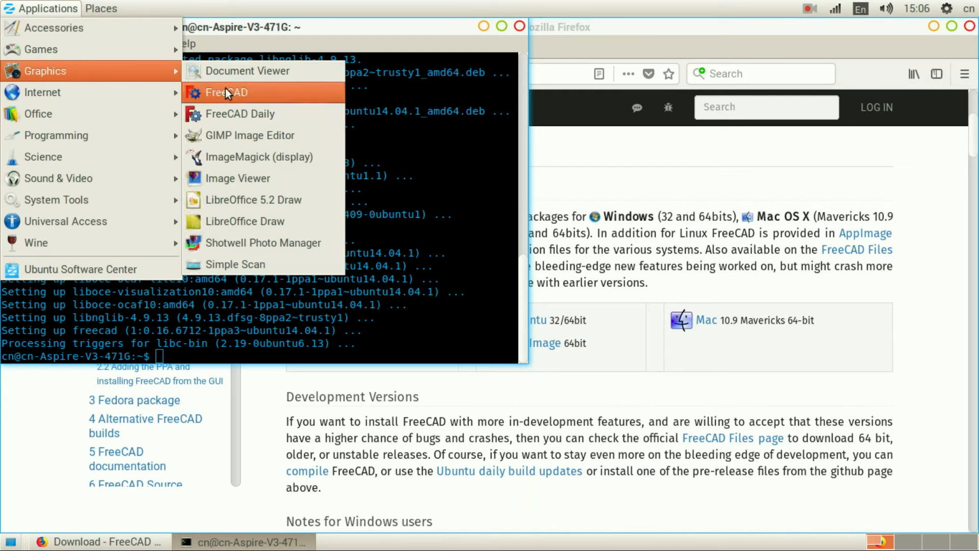
click(299, 89)
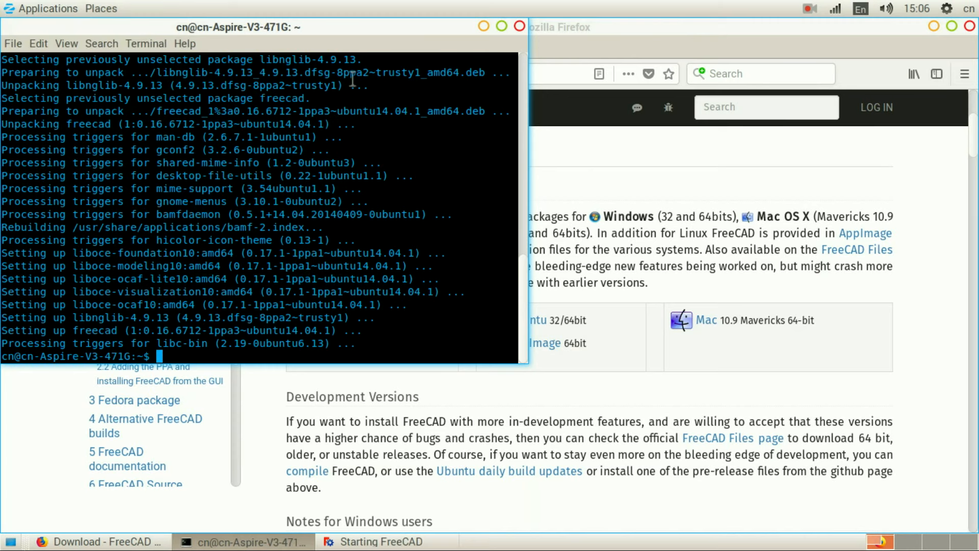
drag(490, 21, 552, 100)
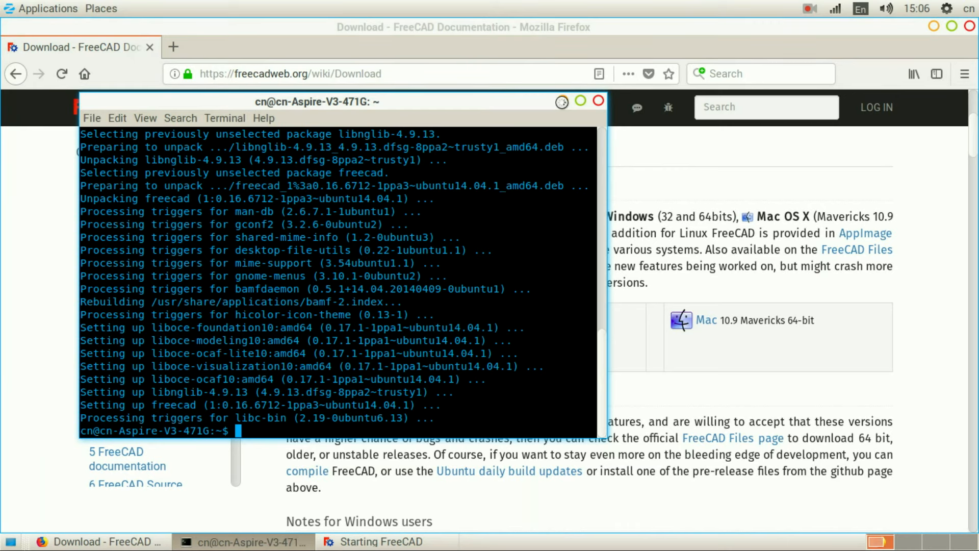
click(561, 101)
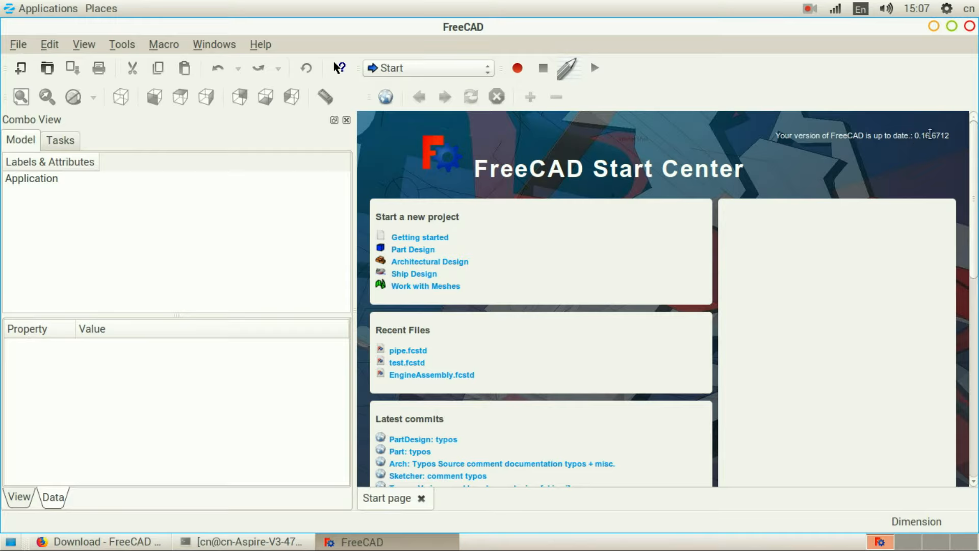
Examine the Start Center page and the full list of available workbenches, leaving the Start workbench active
scroll(841, 164, down, 3)
scroll(645, 223, up, 3)
click(490, 72)
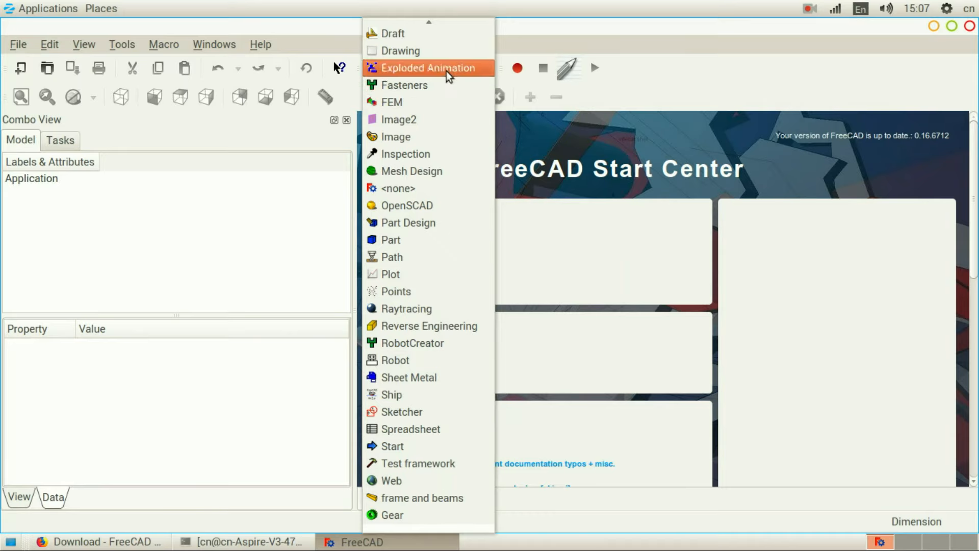
scroll(449, 64, up, 1)
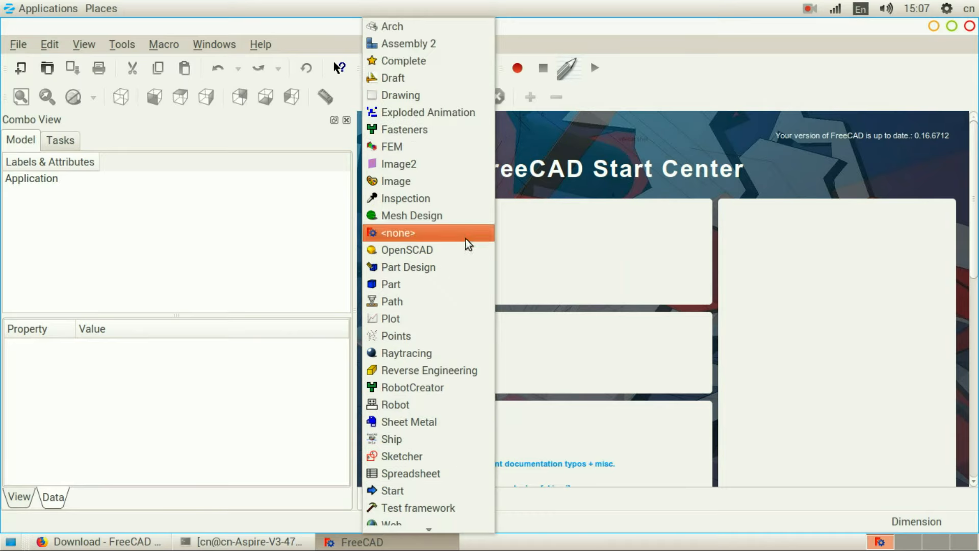
scroll(461, 276, down, 1)
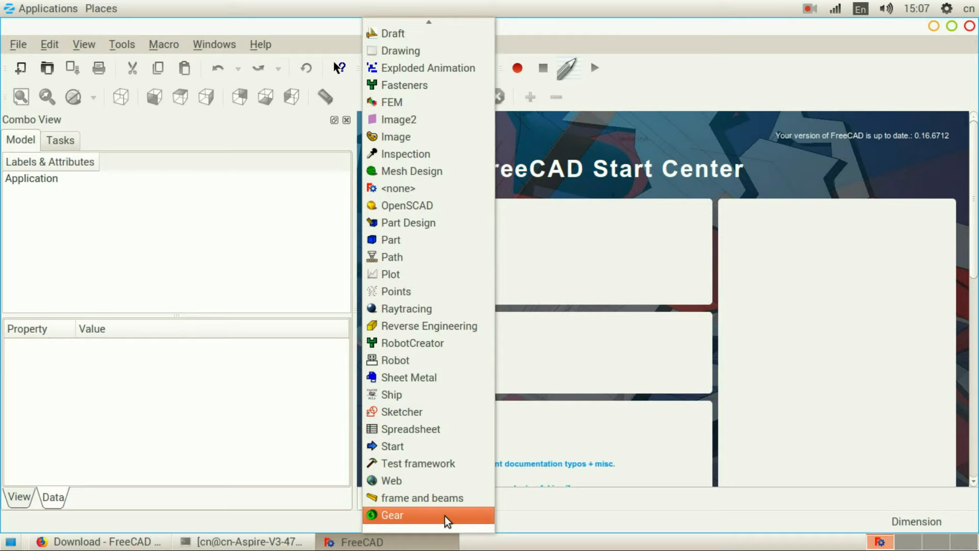
scroll(465, 347, up, 1)
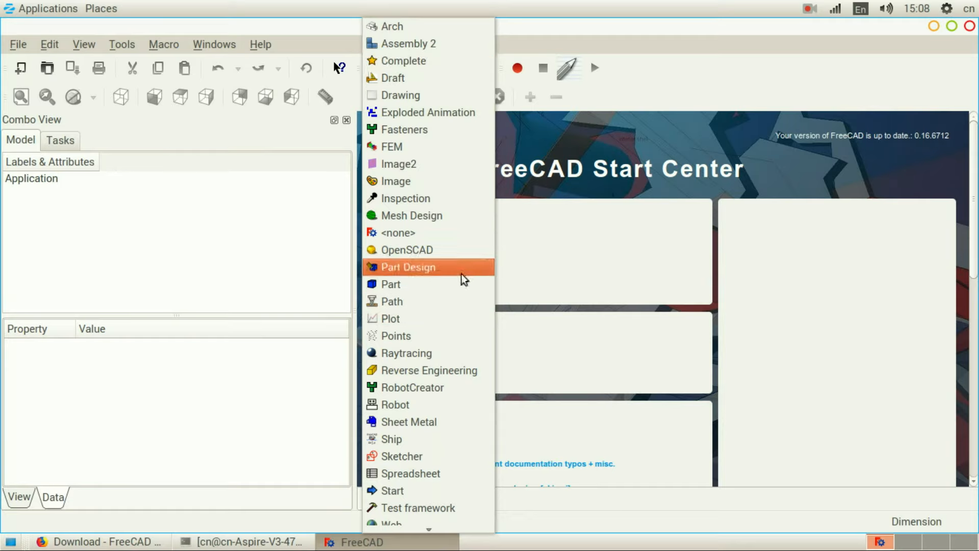
click(625, 33)
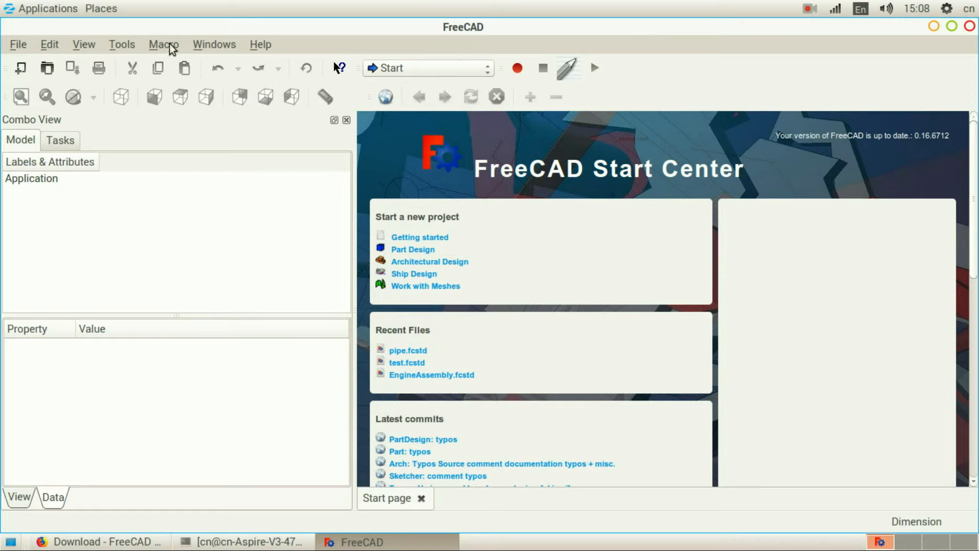
Review the File and Edit commands, open the Preferences, and look through the interface languages, keeping English
click(19, 45)
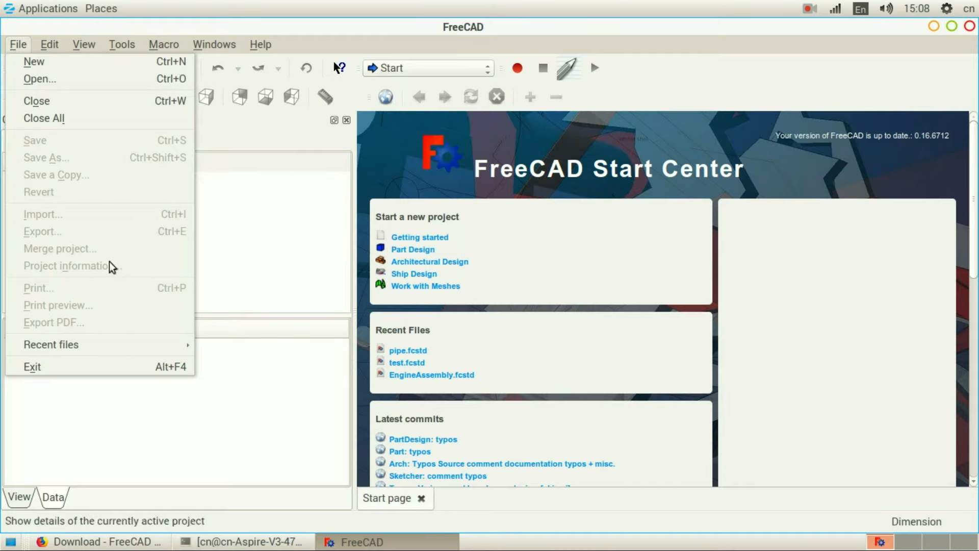
mouse_move(50, 44)
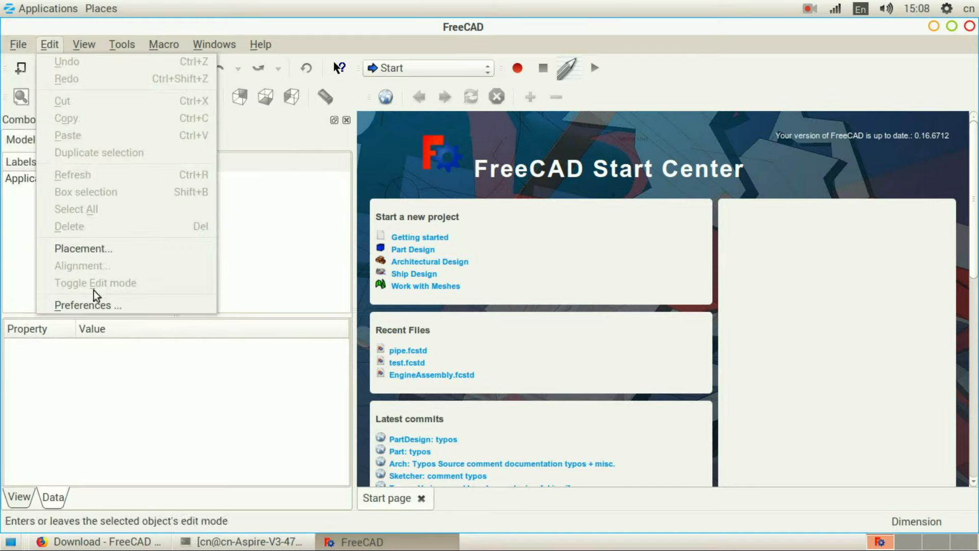
click(91, 305)
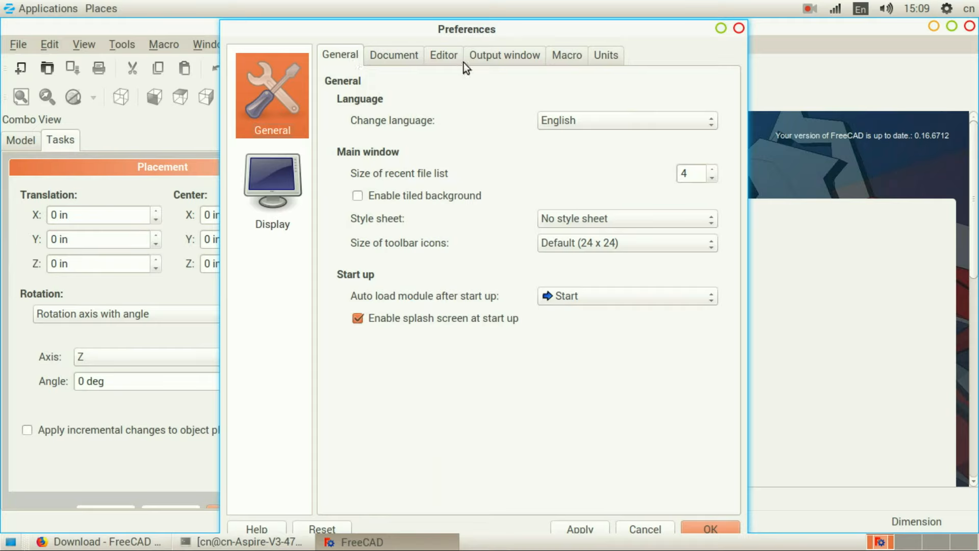
click(547, 121)
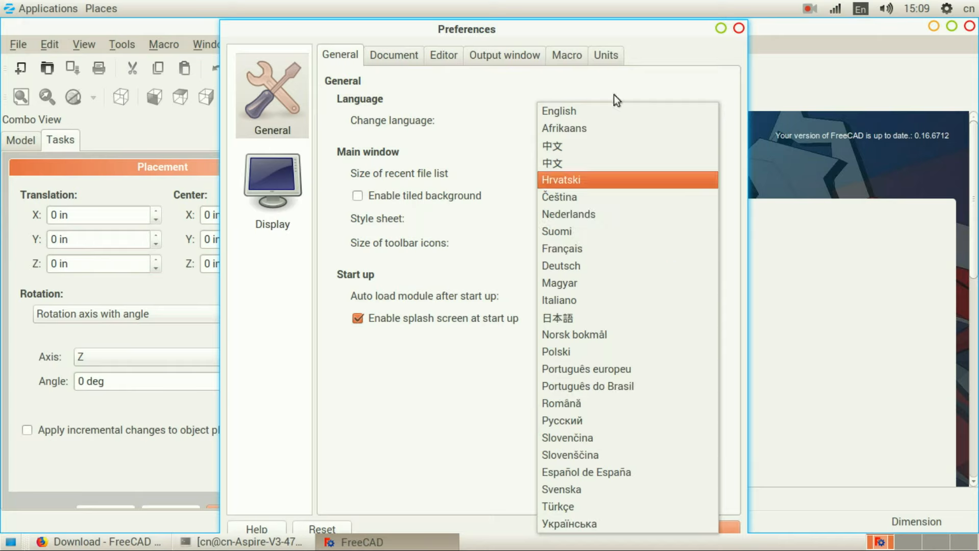
click(571, 111)
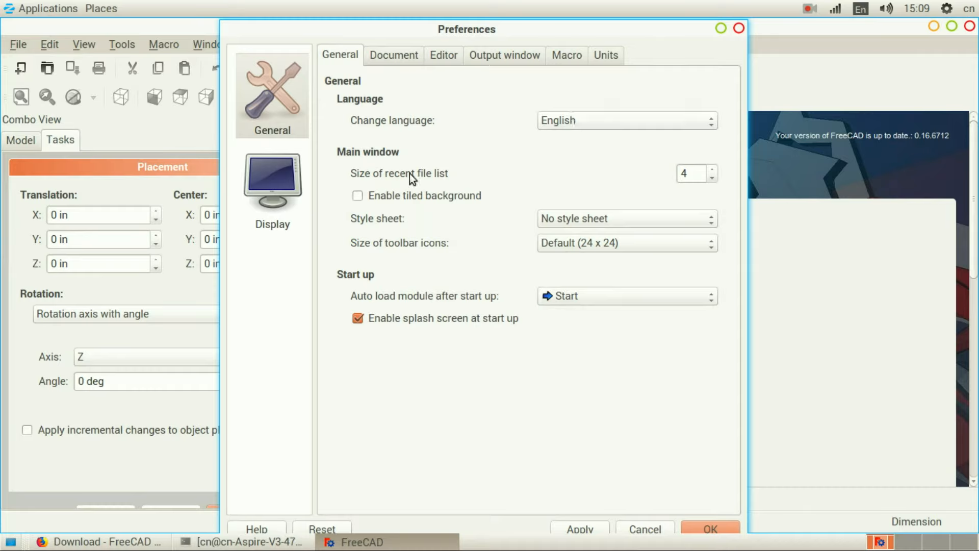
Try the tiled background and the Light-blue style sheet in the General preferences, then disable the background and restore No style sheet
click(424, 197)
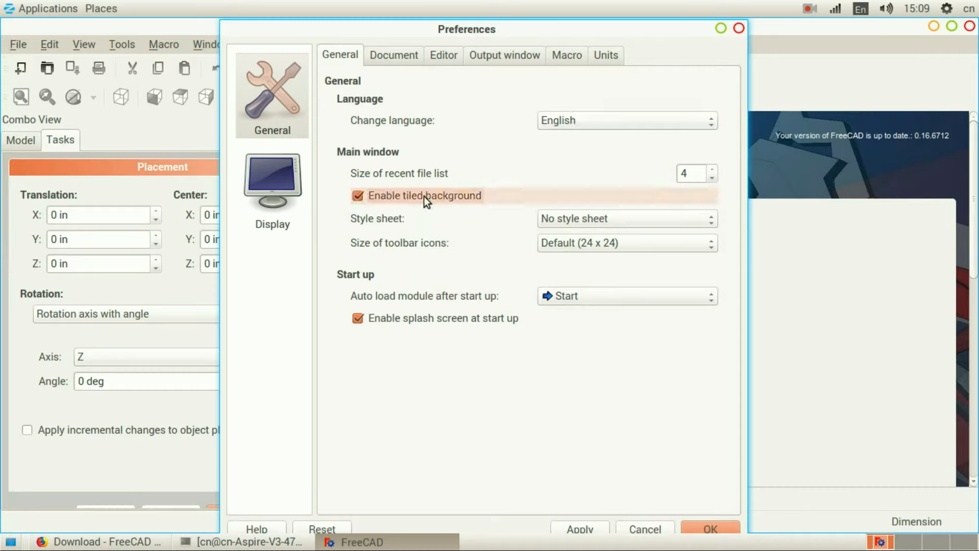
click(424, 197)
click(564, 223)
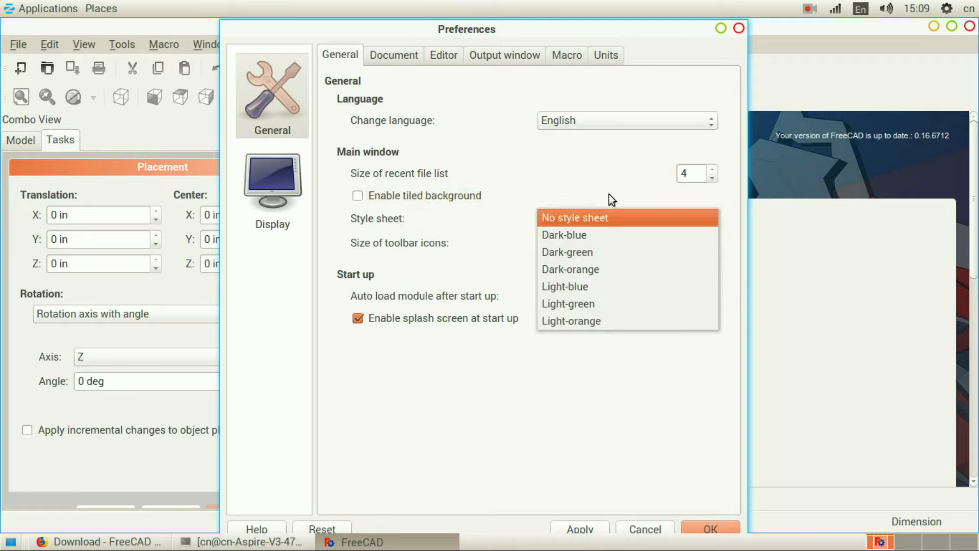
click(607, 219)
click(568, 223)
click(580, 286)
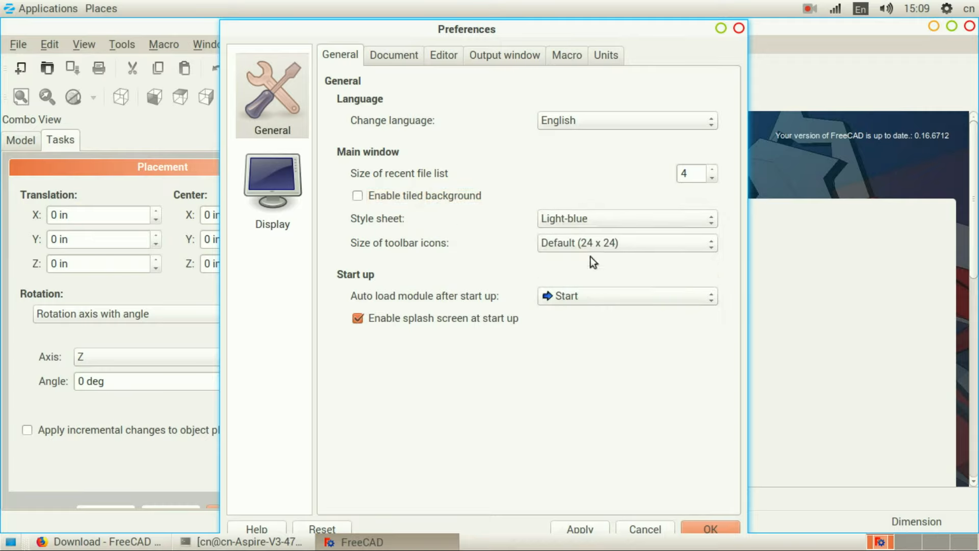
click(594, 228)
click(591, 151)
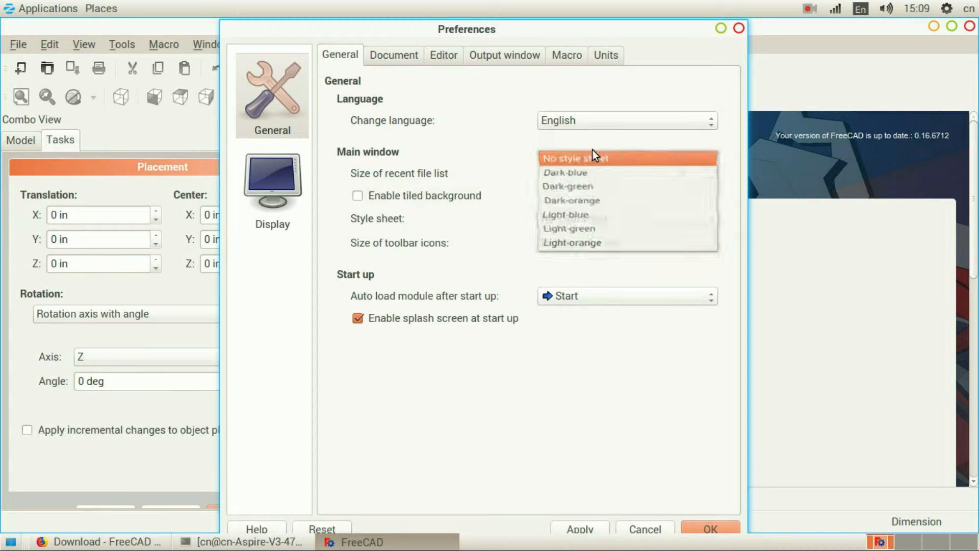
Examine the start-up module choices and the Document, Editor, Output window and Macro preferences
click(583, 297)
click(444, 254)
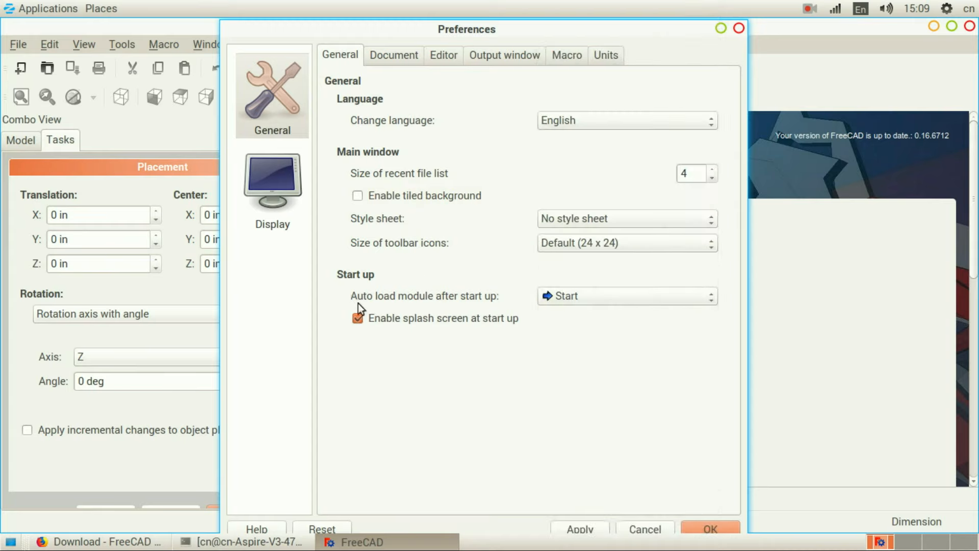
drag(577, 37, 546, 50)
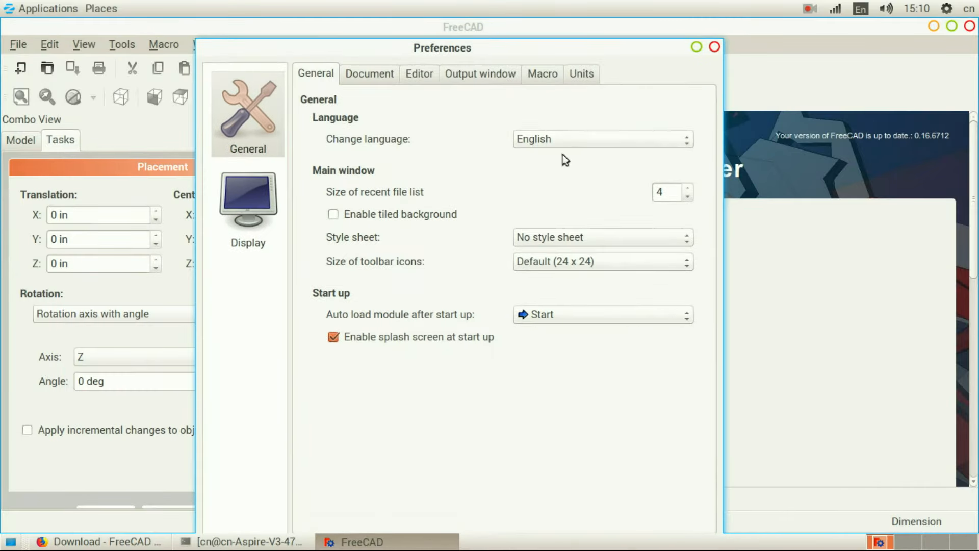
click(366, 73)
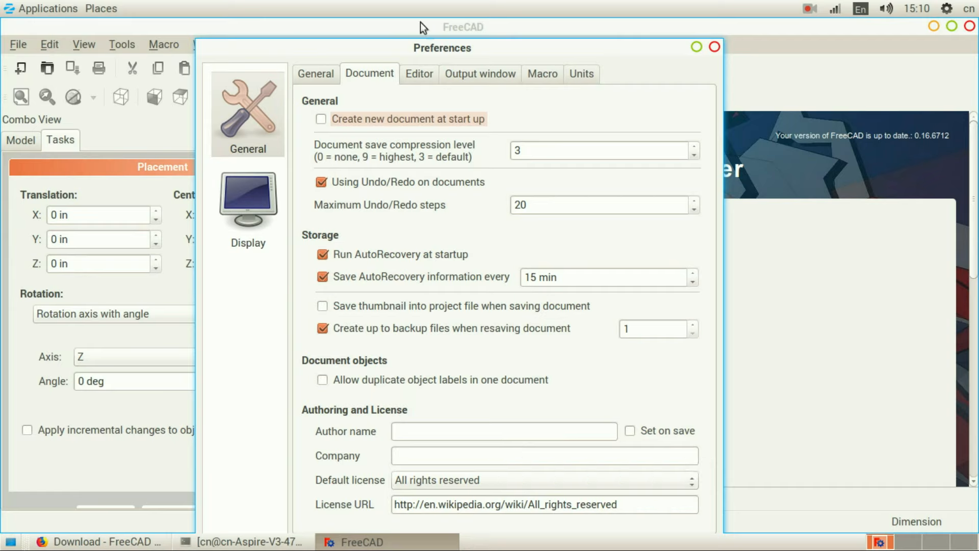
click(430, 66)
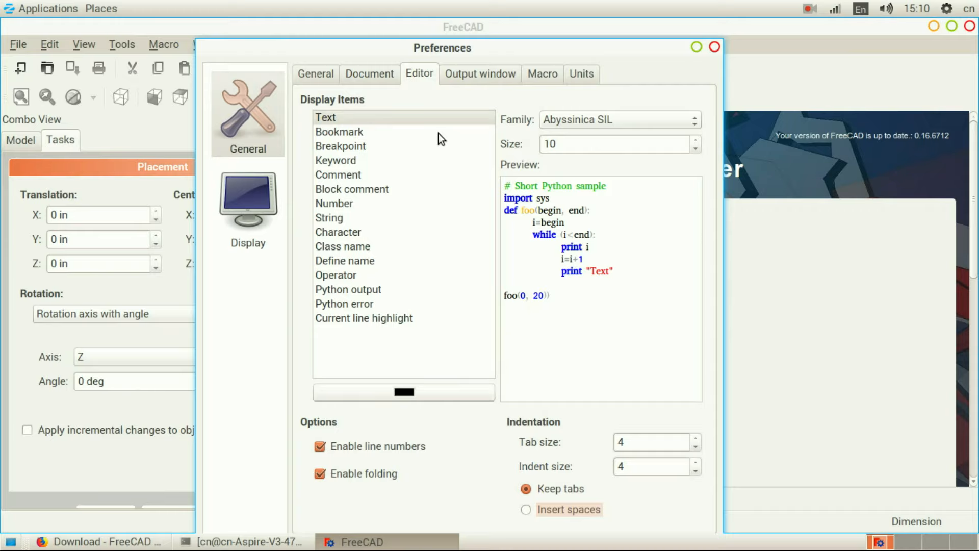
click(490, 73)
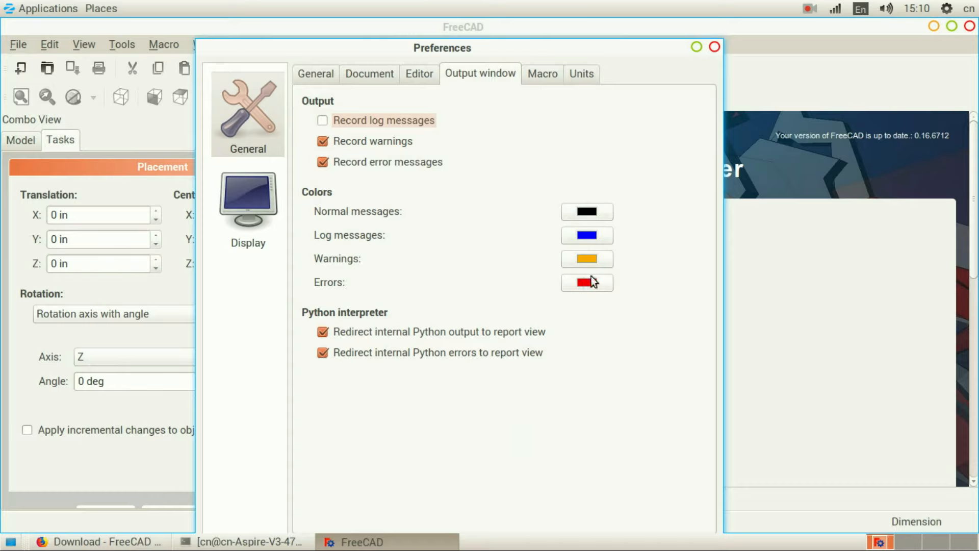
click(543, 74)
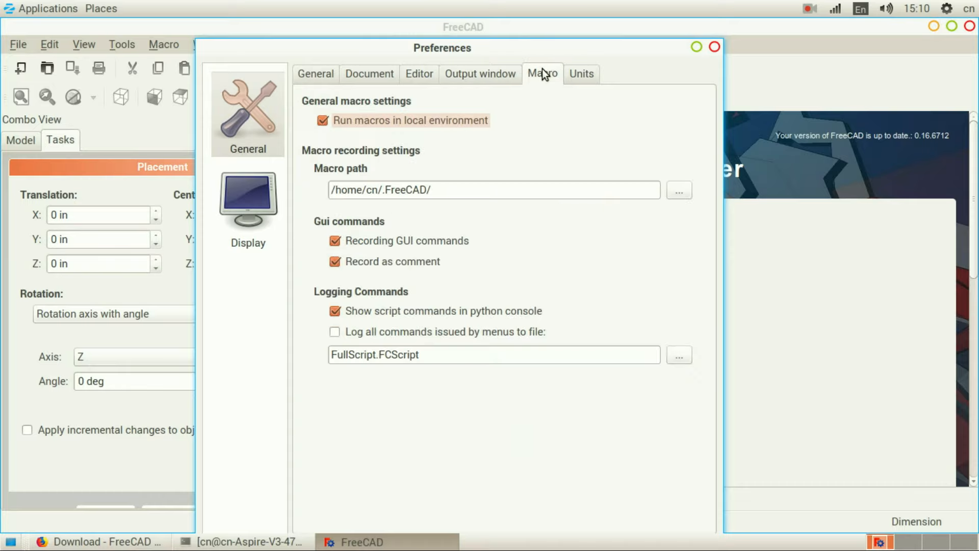
Set the unit system to Standard (mm/kg/s/degree) and increase the number of decimals in the Units preferences
click(572, 73)
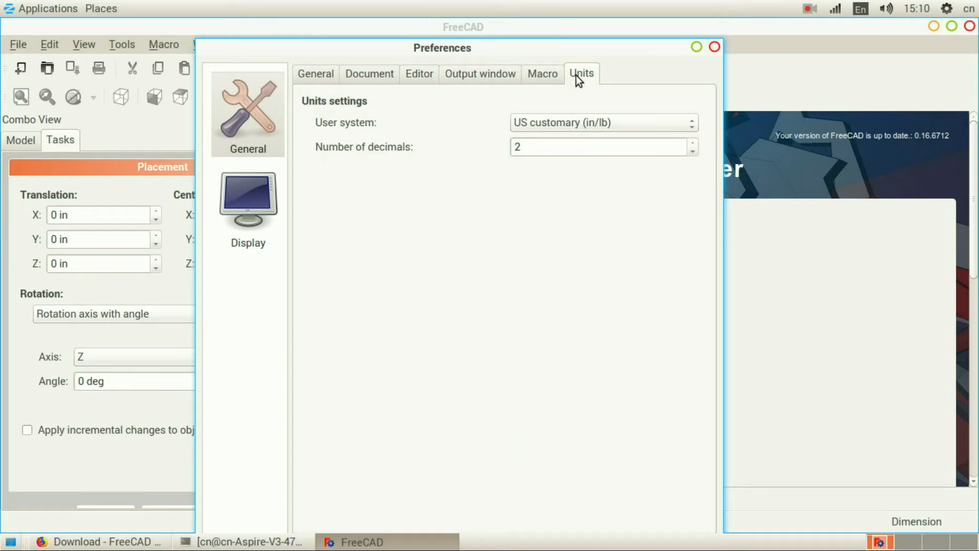
click(595, 124)
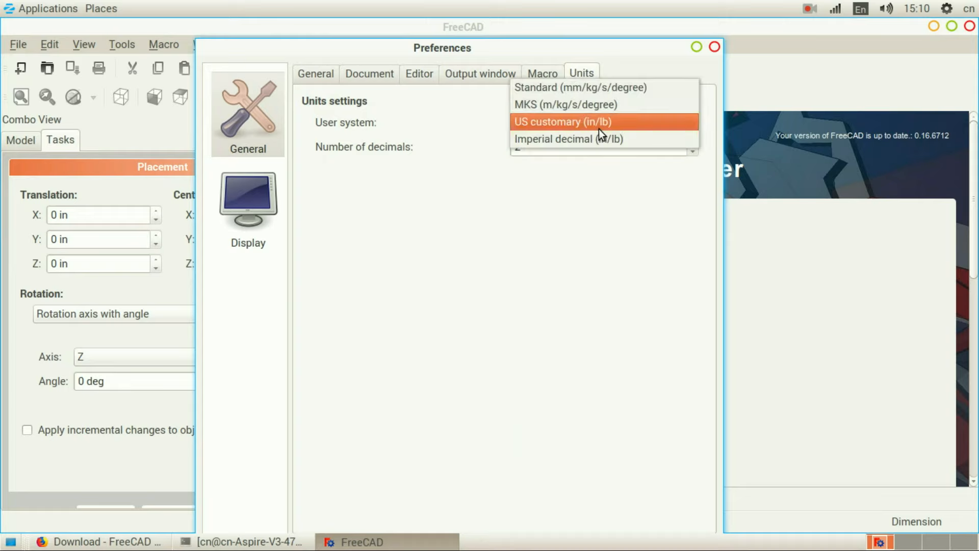
click(623, 90)
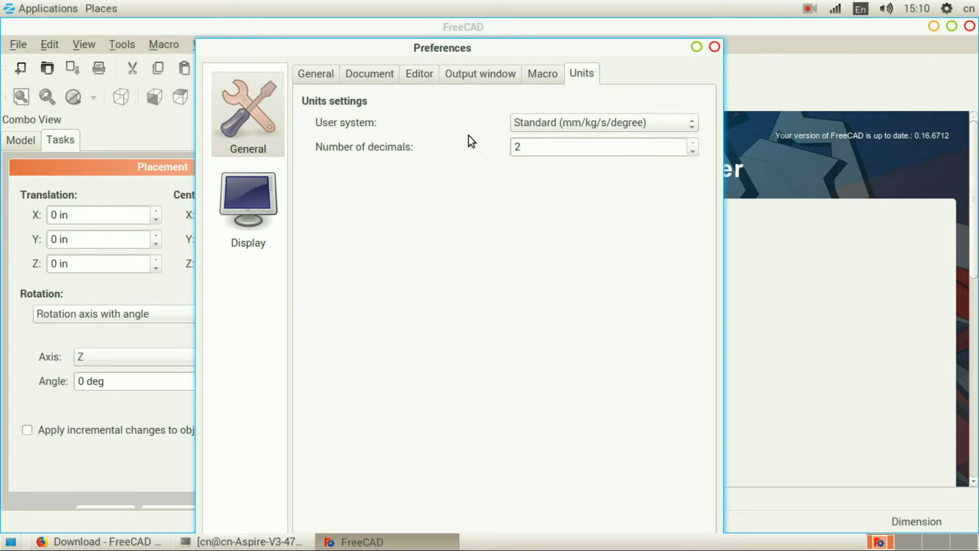
drag(468, 49, 502, 41)
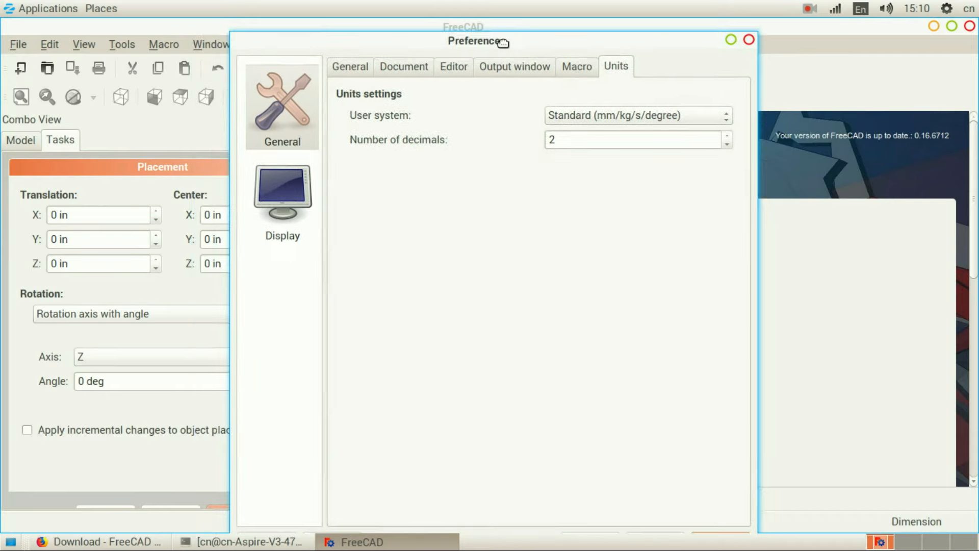
click(587, 145)
scroll(587, 146, up, 1)
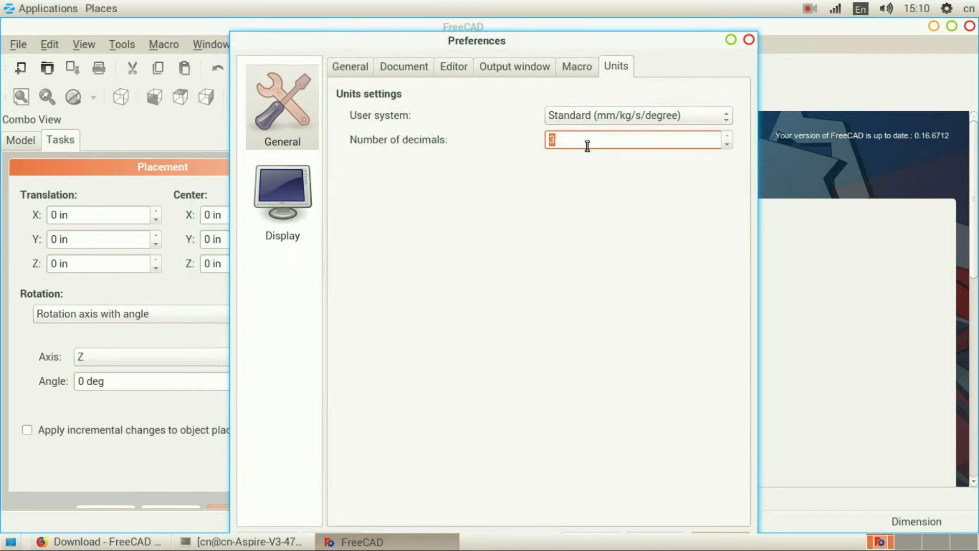
scroll(587, 146, up, 2)
Review the Display preferences for colors and 3D view, including the 3D Navigation style, and close the Preferences
click(305, 190)
click(403, 66)
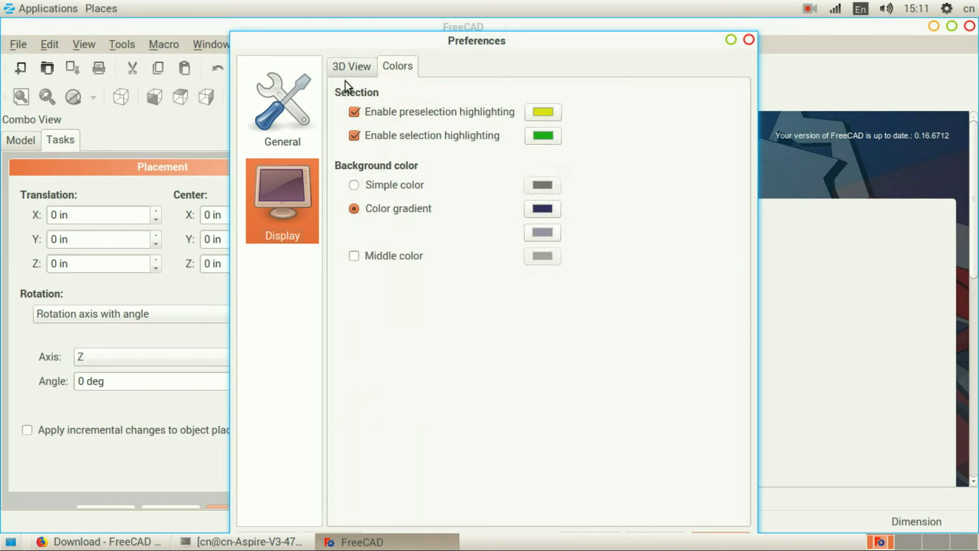
click(344, 68)
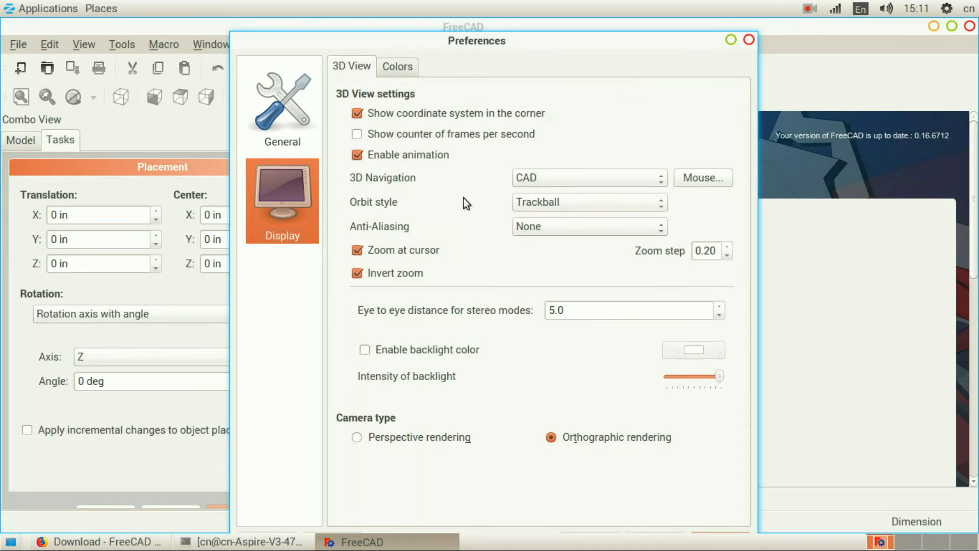
click(531, 177)
click(533, 177)
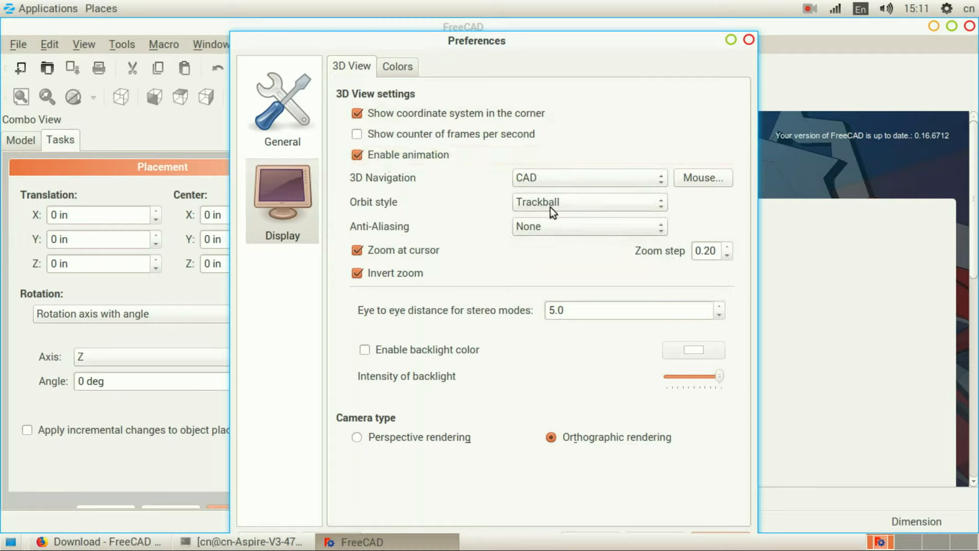
click(749, 39)
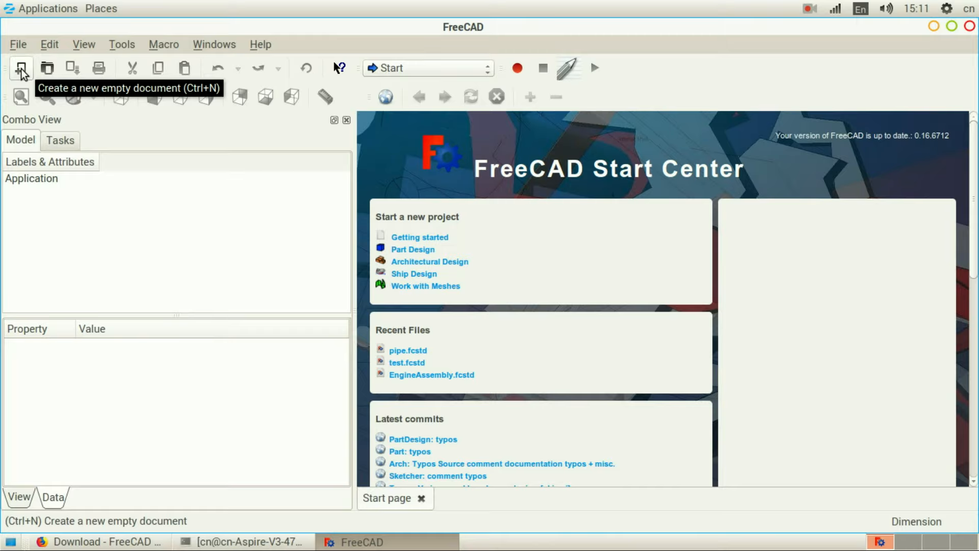
Create a new empty document and switch its view through the axonometric, top, right, rear, bottom and left orientations
click(21, 71)
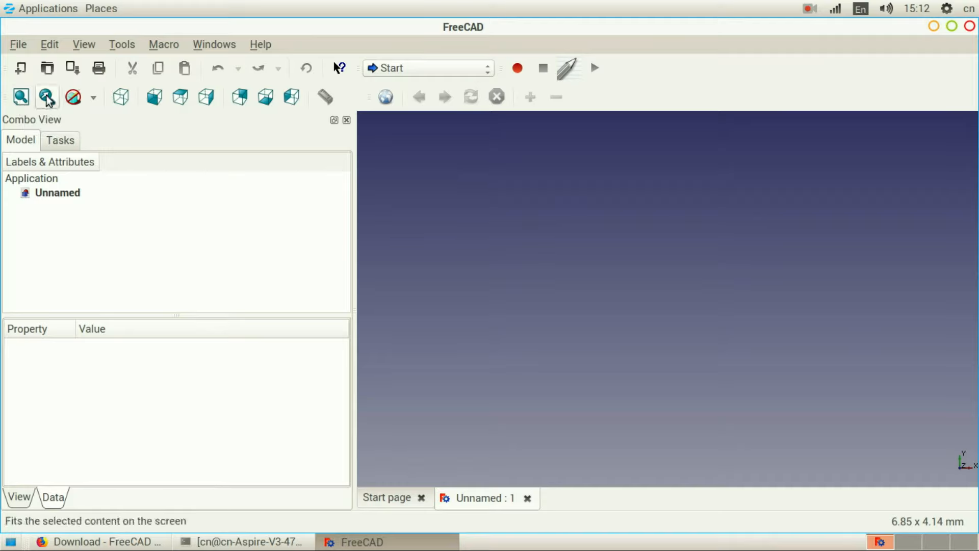
click(131, 99)
click(182, 99)
click(209, 98)
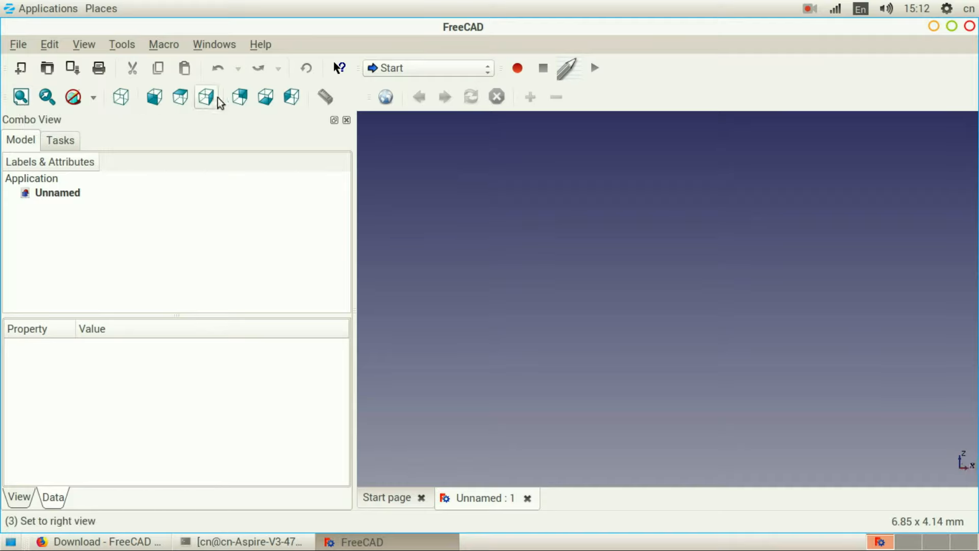
click(243, 103)
click(269, 103)
click(297, 106)
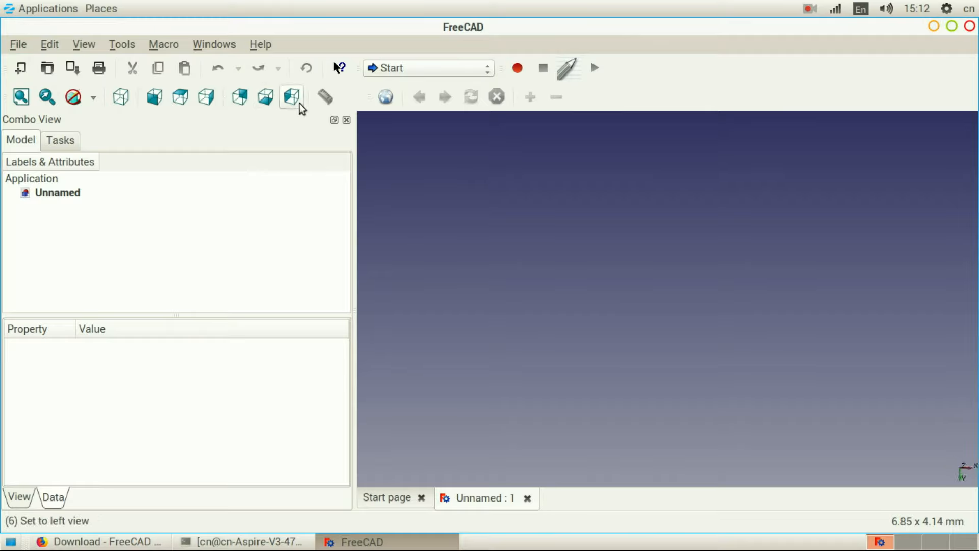
Switch back through the right, top, front and axonometric views, then through front and top to the right view
click(205, 100)
click(178, 99)
click(152, 102)
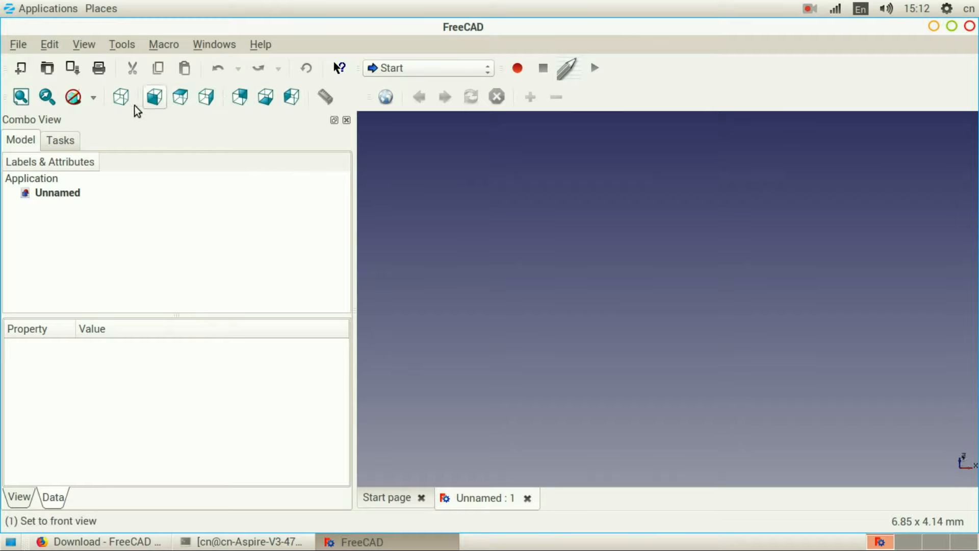
click(128, 103)
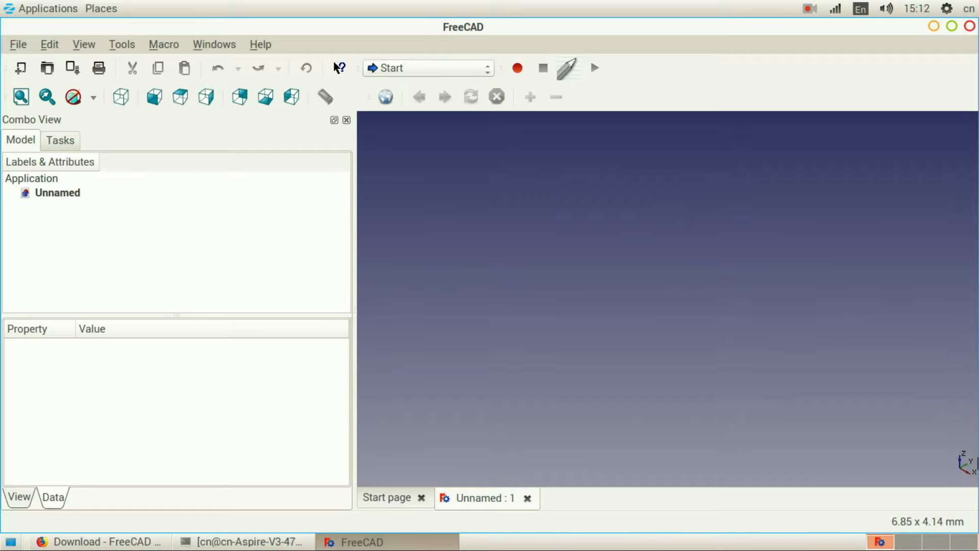
click(154, 97)
click(180, 97)
click(206, 100)
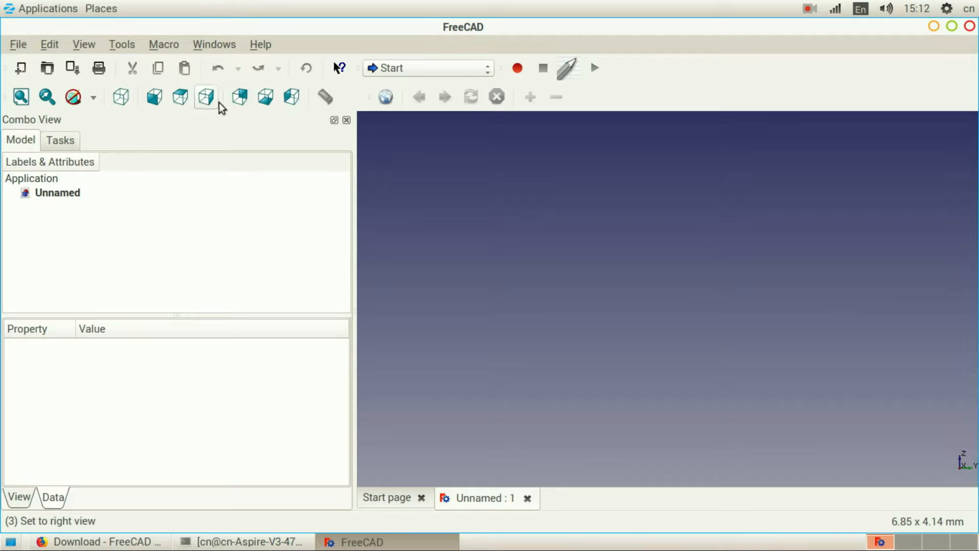
Switch the empty document's view through the rear, bottom and left orientations to the axonometric view
click(240, 98)
click(265, 98)
click(292, 98)
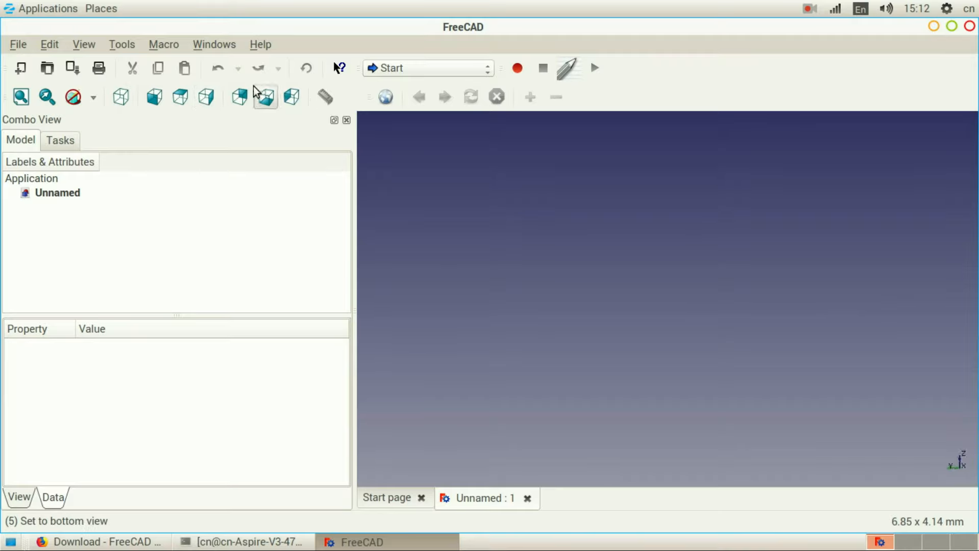
click(133, 100)
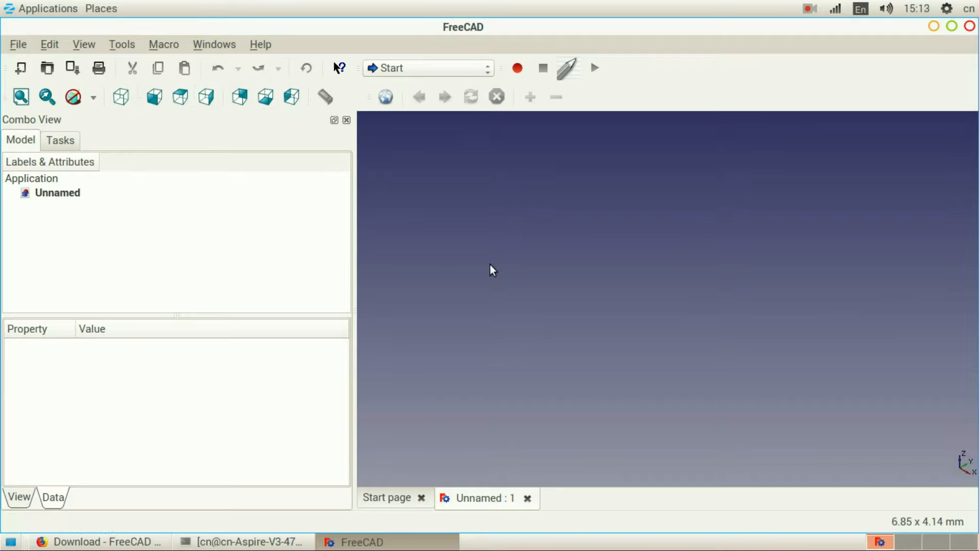
click(99, 44)
click(125, 27)
click(53, 44)
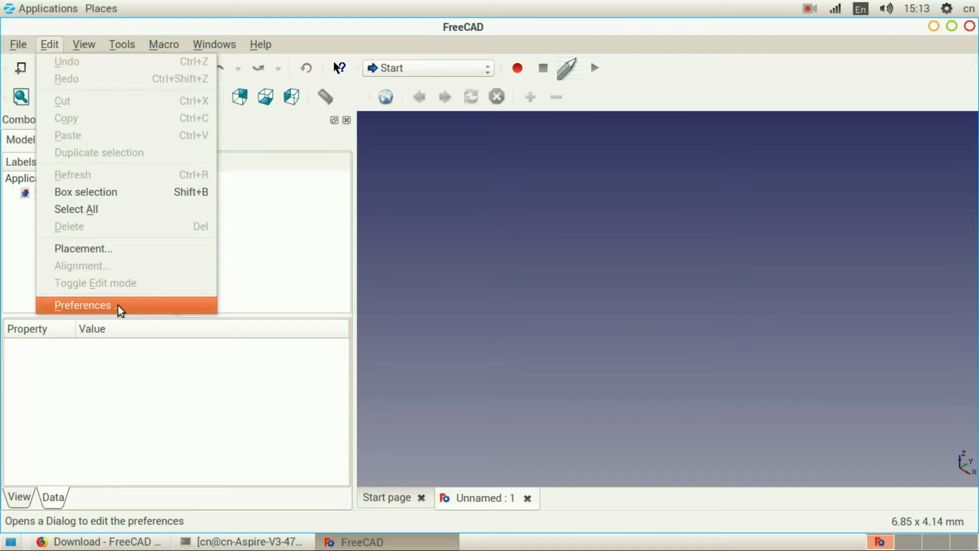
click(339, 182)
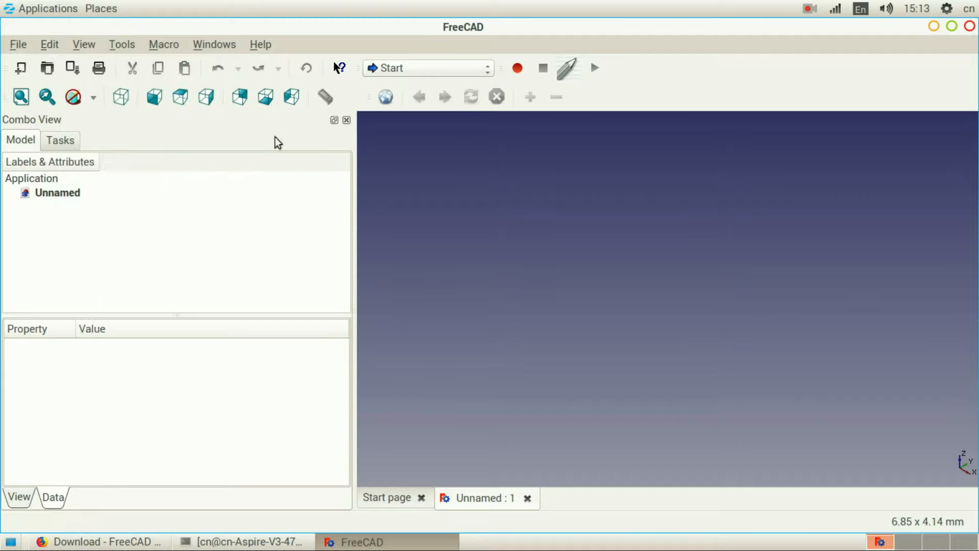
click(87, 44)
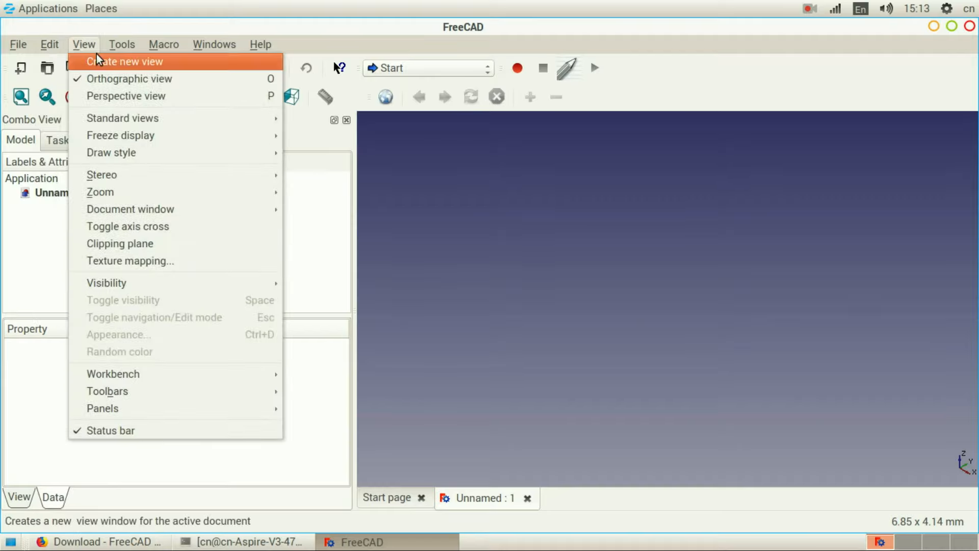
click(271, 33)
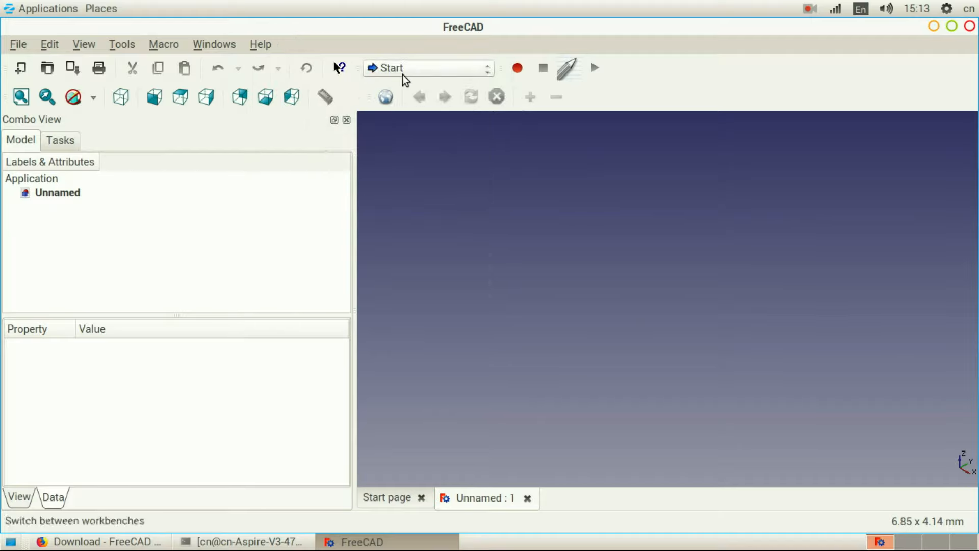
Switch to the Part workbench and add a cube to the document
click(403, 74)
click(438, 240)
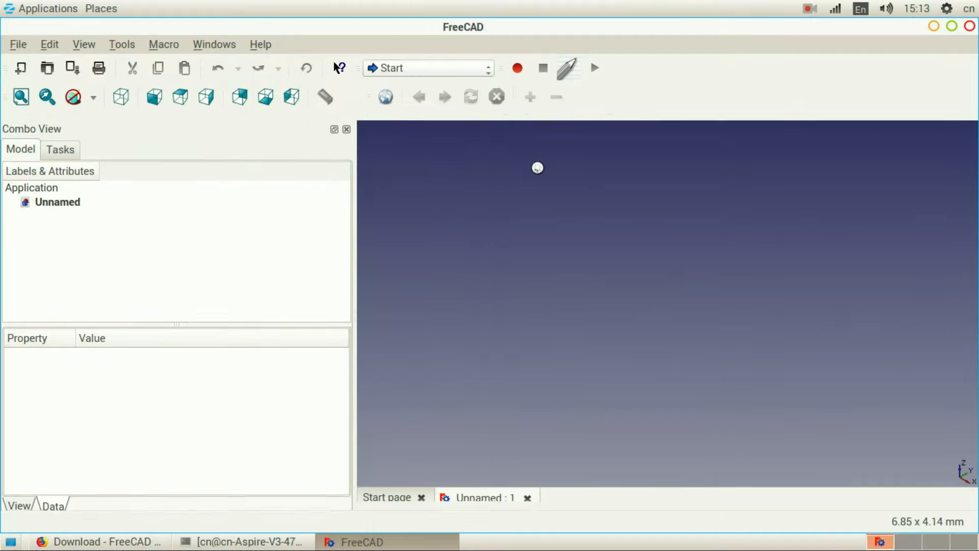
click(21, 125)
Look through the available workbenches, switch back to the Start workbench and return to the Unnamed document
click(386, 70)
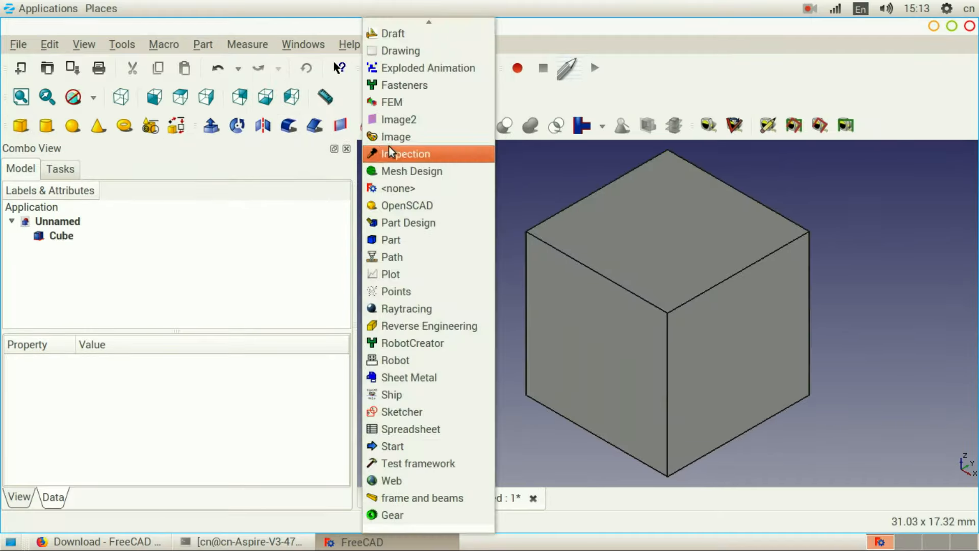
scroll(415, 77, up, 1)
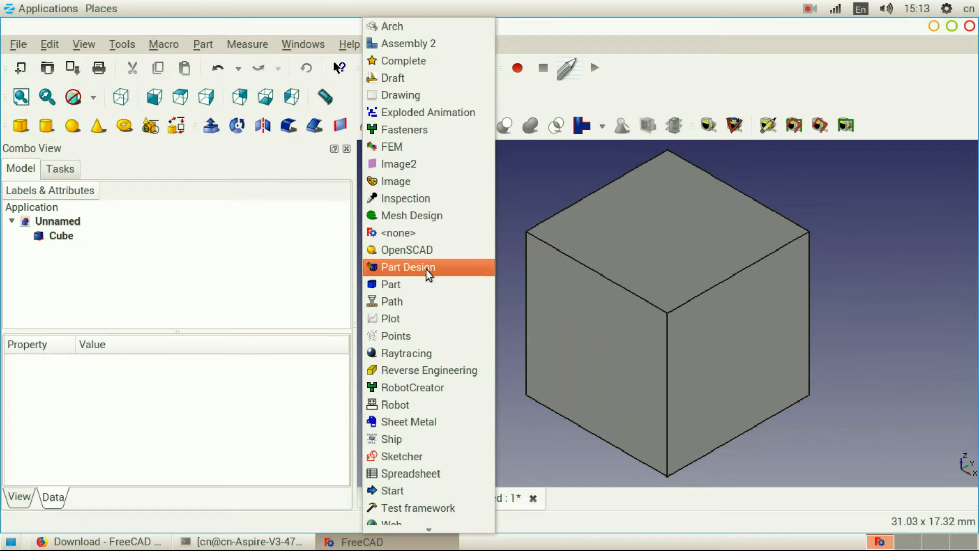
scroll(426, 270, down, 1)
scroll(421, 378, up, 1)
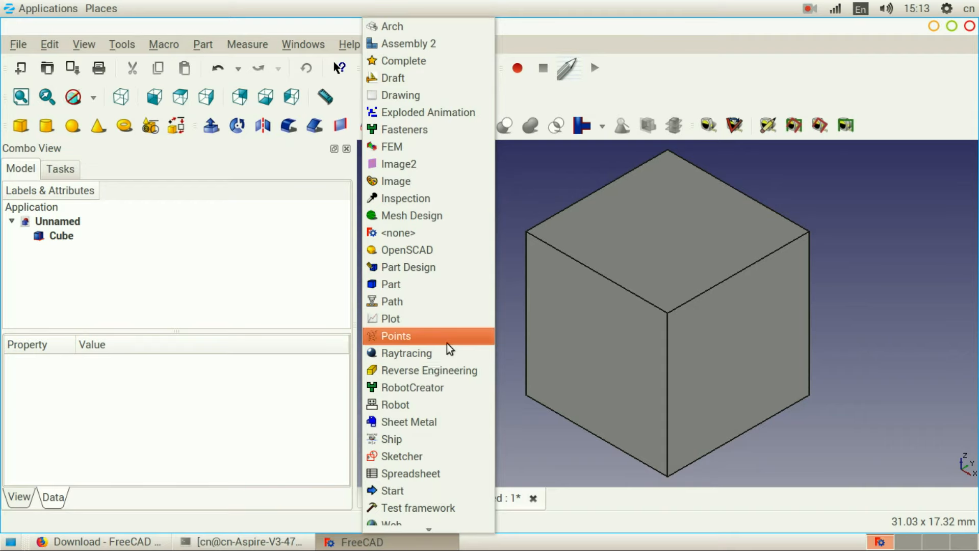
click(434, 491)
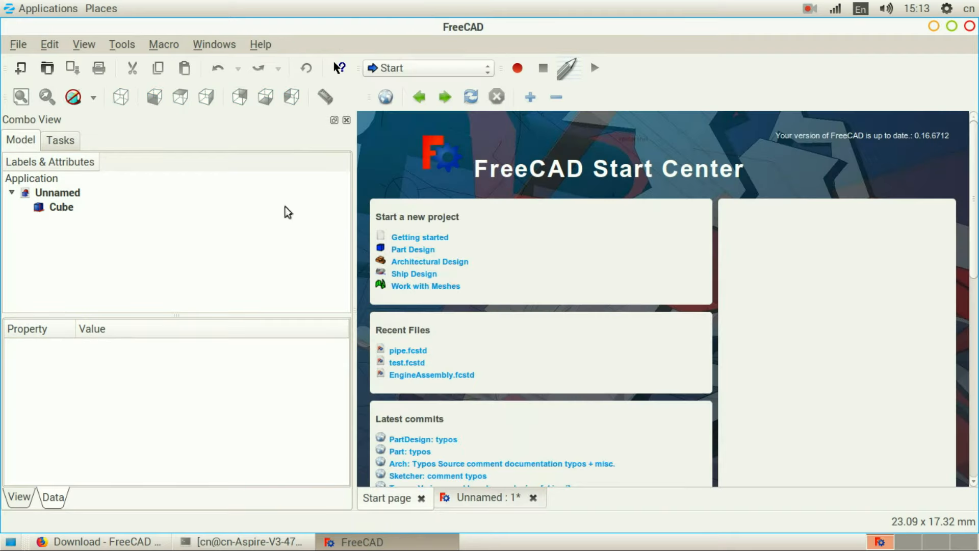
click(477, 495)
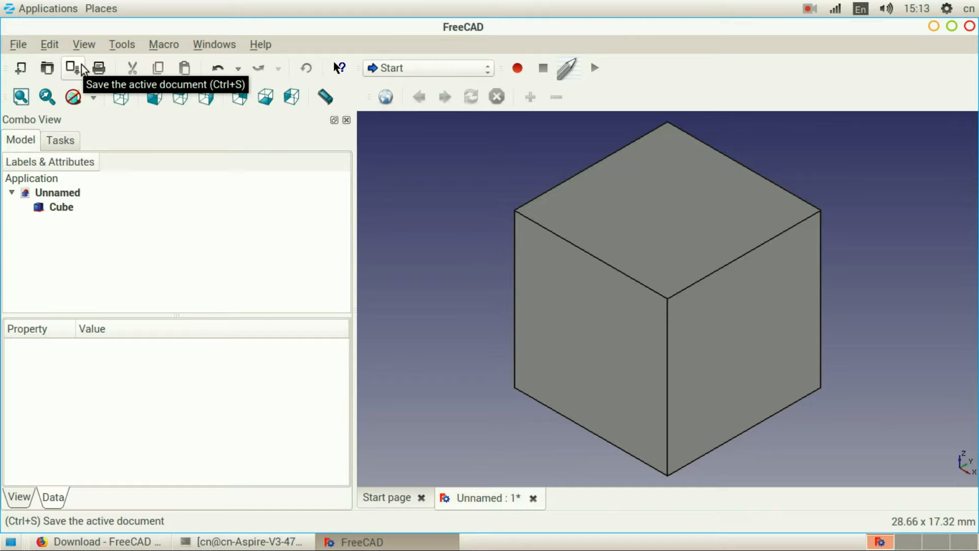
Display the cube in perspective view and inspect it from another angle
click(77, 44)
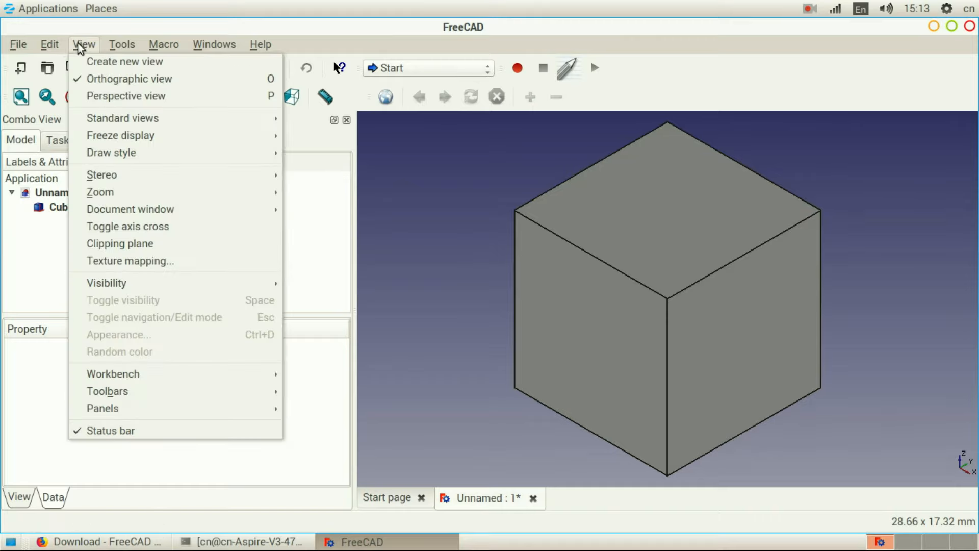
click(130, 97)
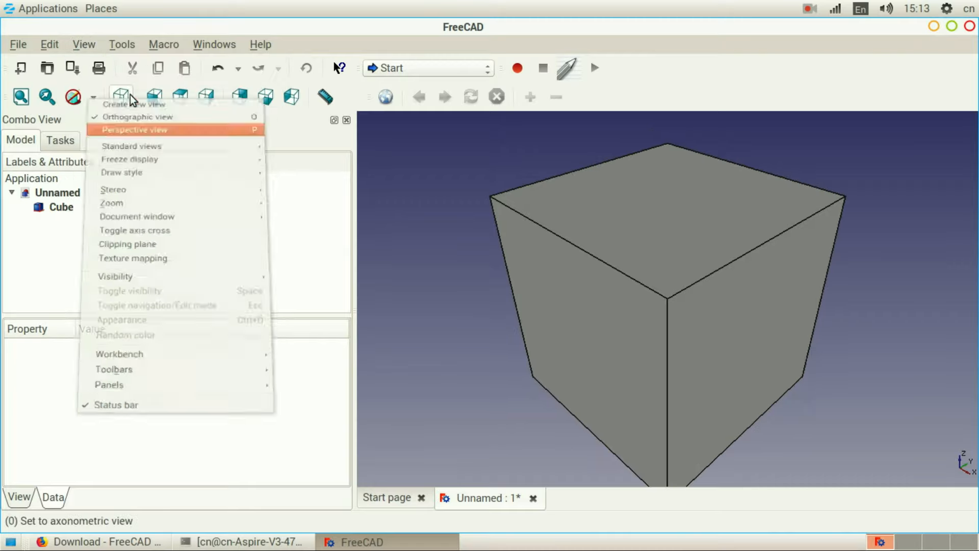
scroll(611, 277, down, 3)
middle_drag(616, 279, 602, 245)
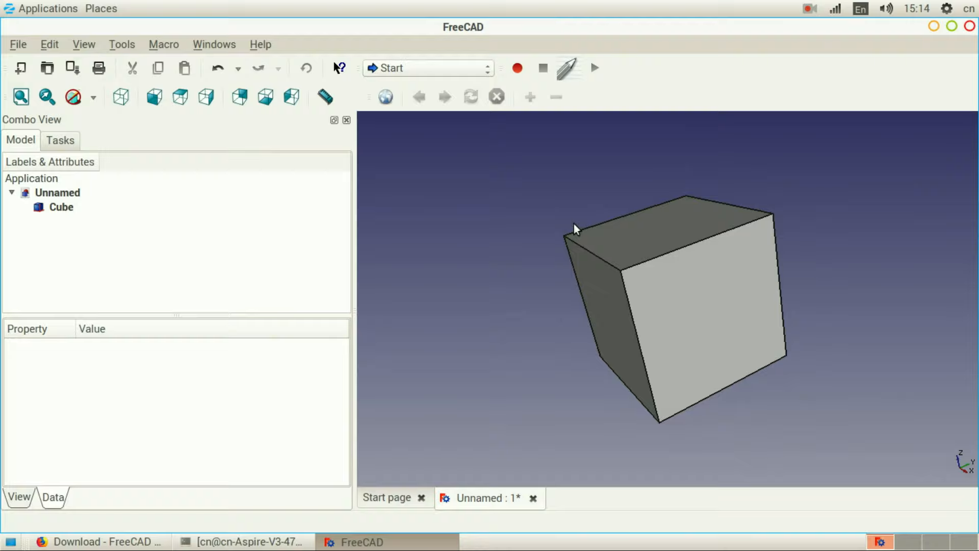
Return the cube's display to orthographic view and inspect it from another angle
click(84, 44)
click(96, 76)
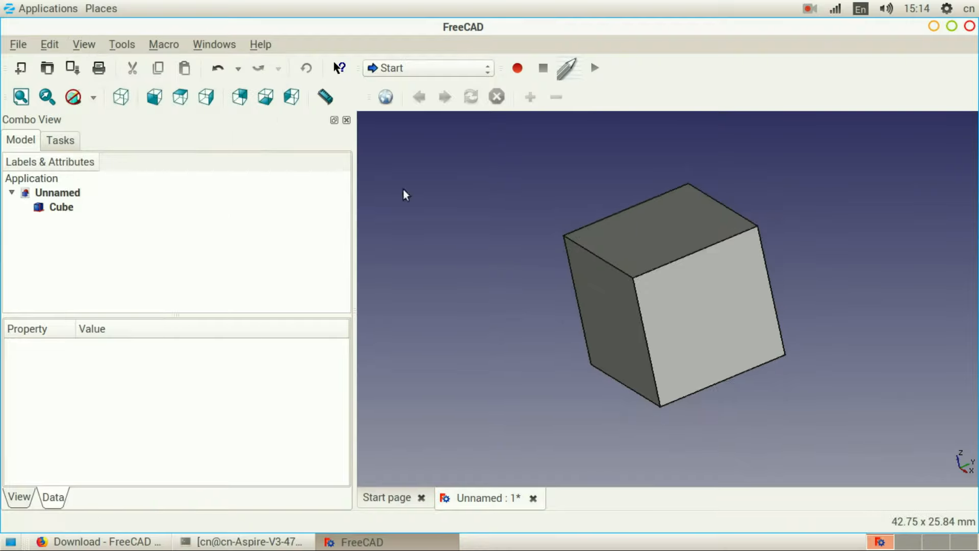
scroll(665, 293, down, 3)
middle_drag(665, 291, 692, 274)
View the cube from the front, rear, bottom, right, axonometric and top standard orientations
click(83, 45)
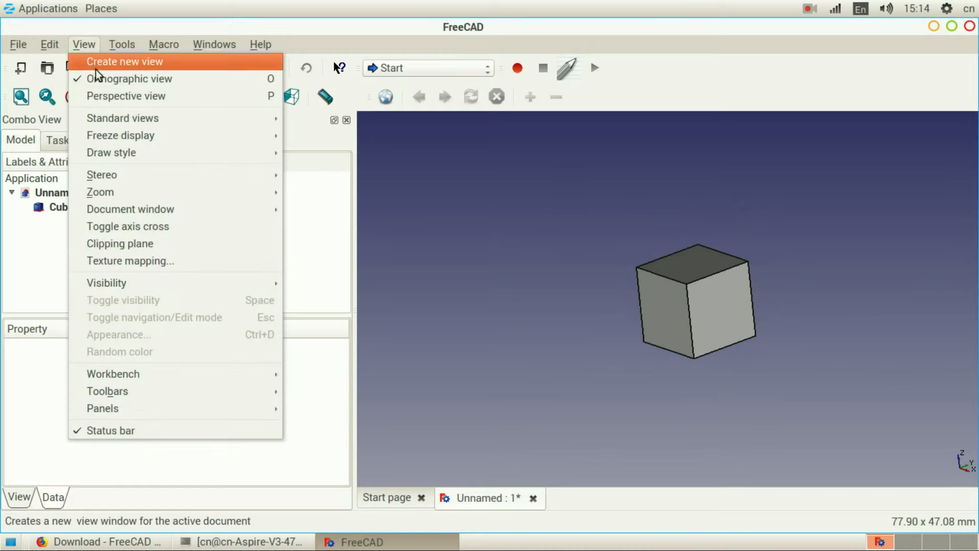
mouse_move(123, 119)
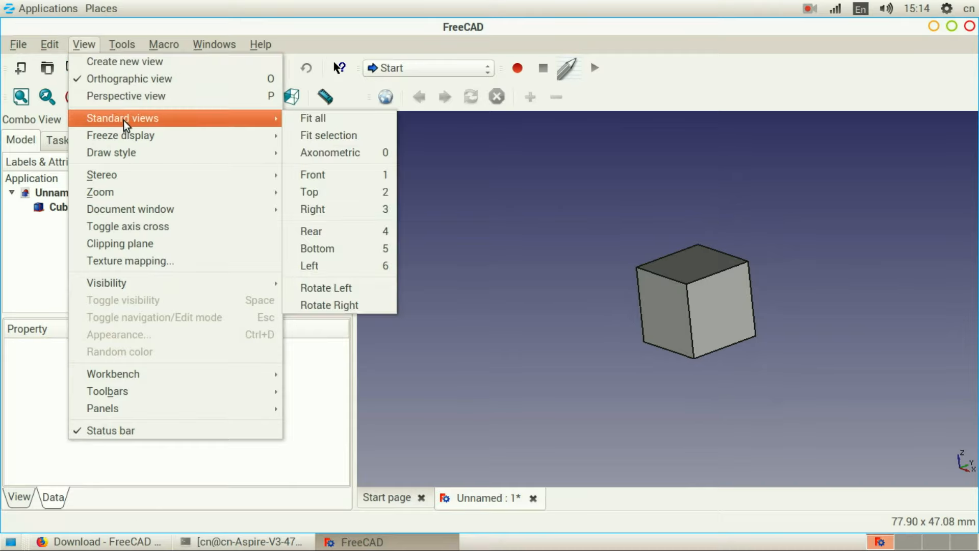
click(344, 174)
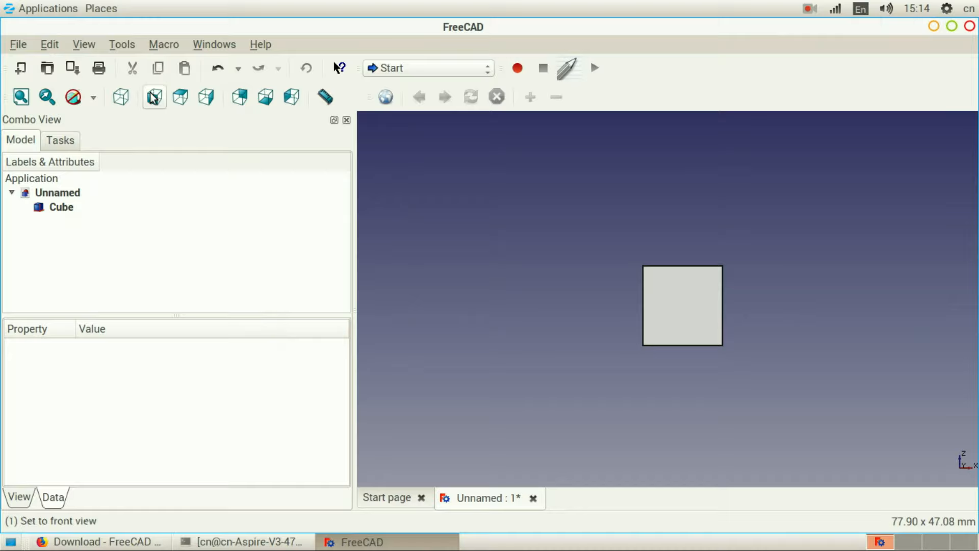
click(240, 96)
click(265, 98)
click(209, 100)
click(126, 98)
click(180, 98)
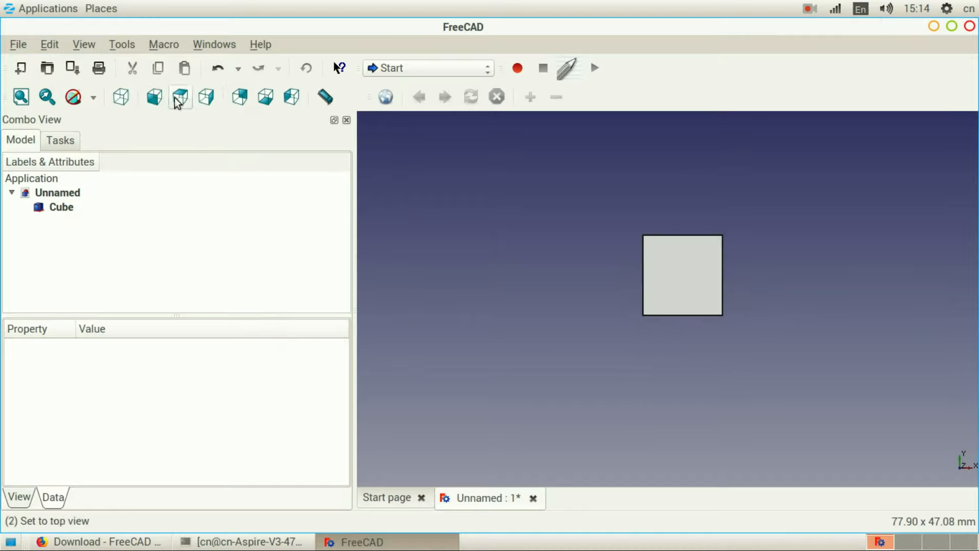
Zoom in closely on the cube's top face and fit the whole model back into the view
scroll(714, 271, up, 10)
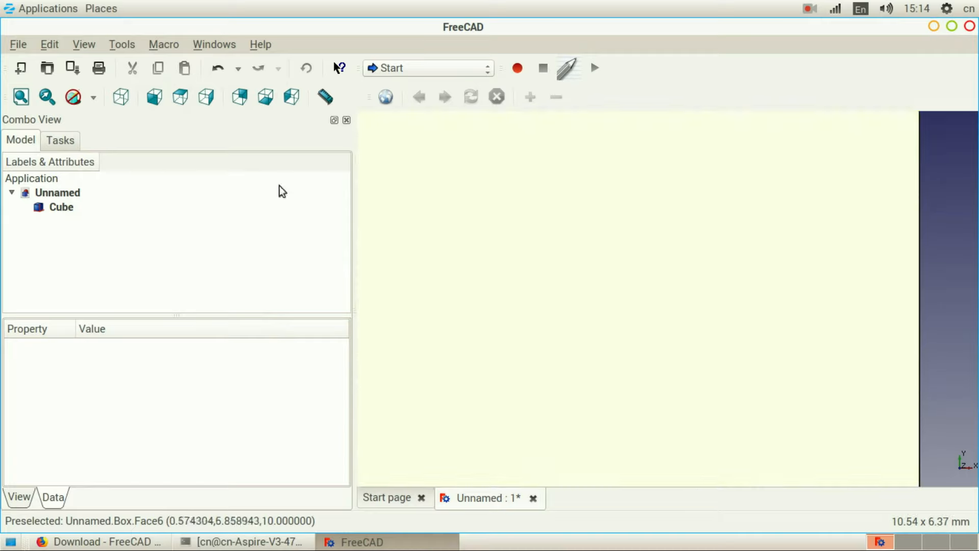
scroll(551, 265, up, 2)
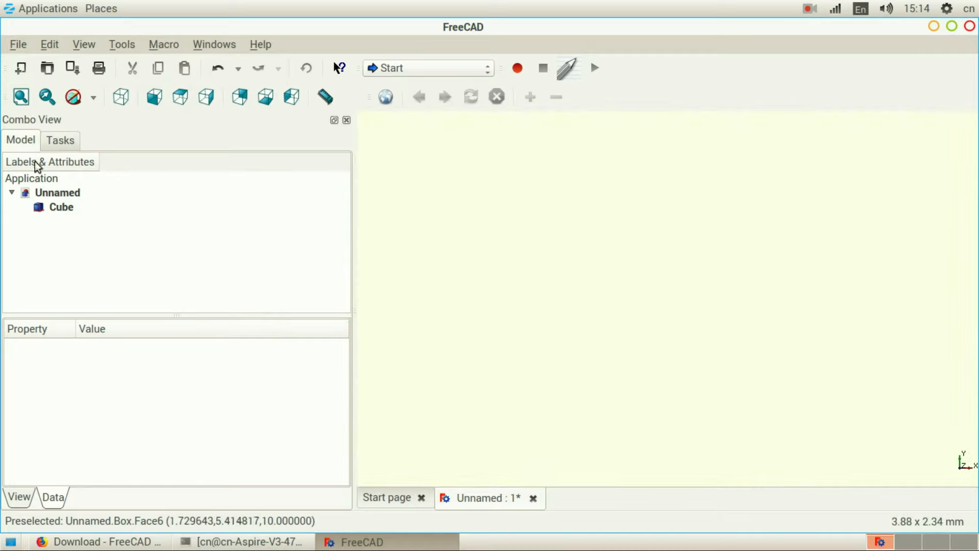
click(29, 97)
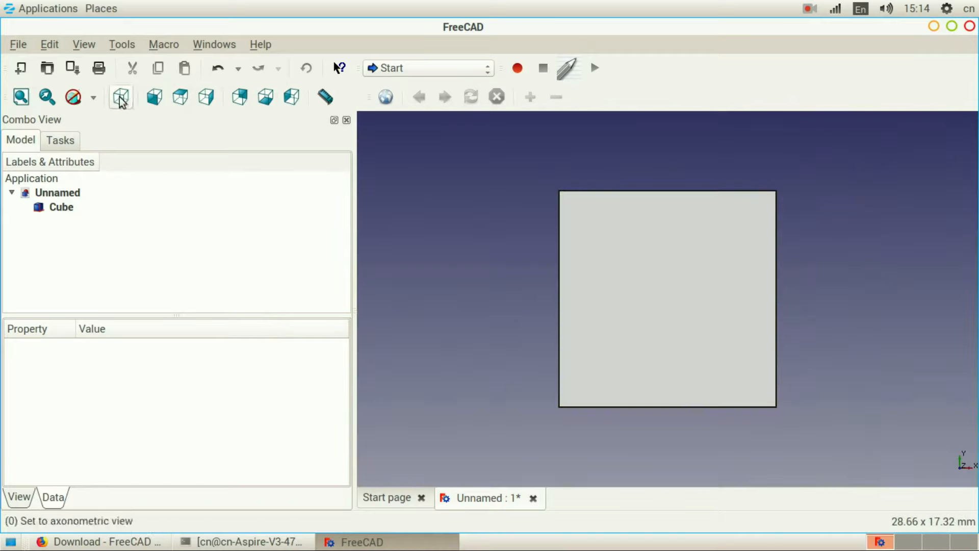
Display the cube in the Shaded draw style and in the Wireframe draw style
click(93, 98)
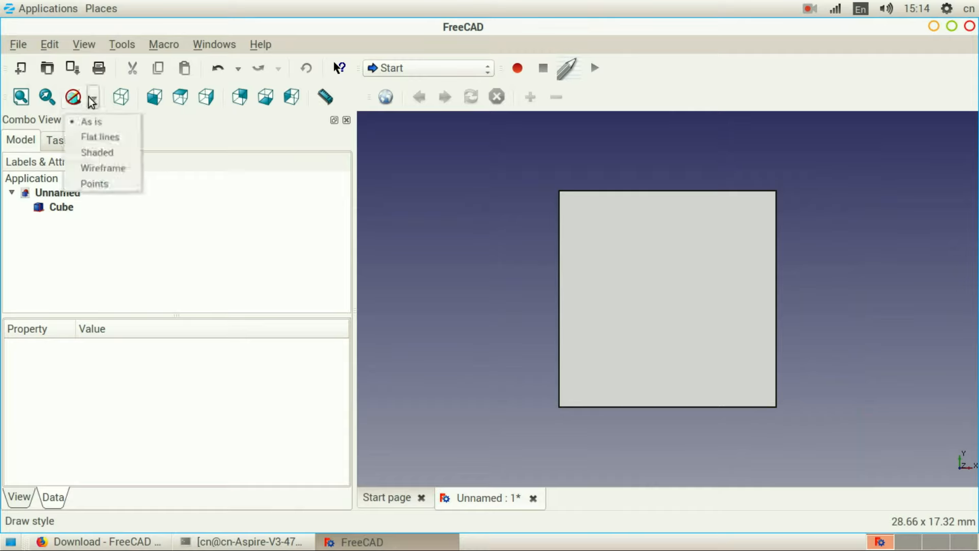
click(86, 152)
middle_drag(644, 292, 687, 312)
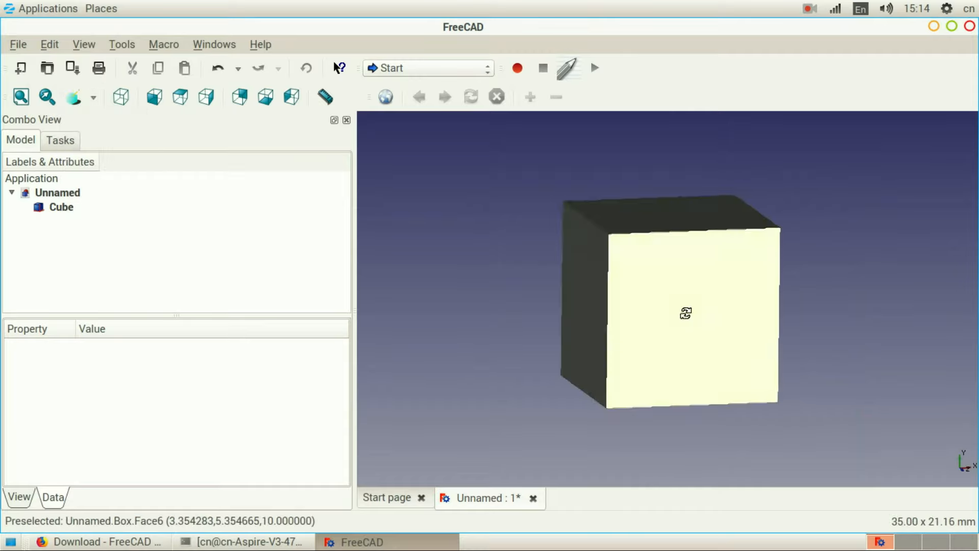
click(93, 98)
click(86, 163)
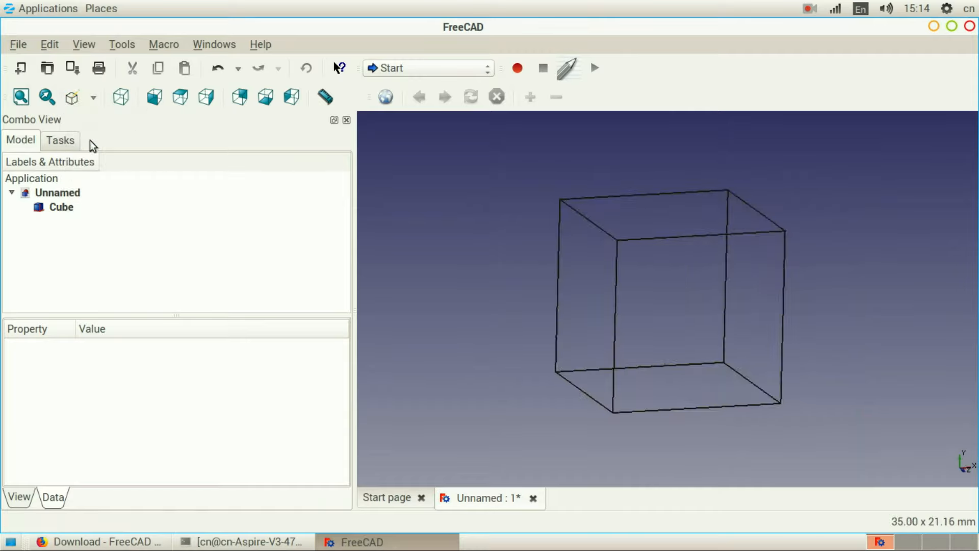
Display the cube in the Points draw style and inspect its corner vertices
click(90, 100)
click(87, 183)
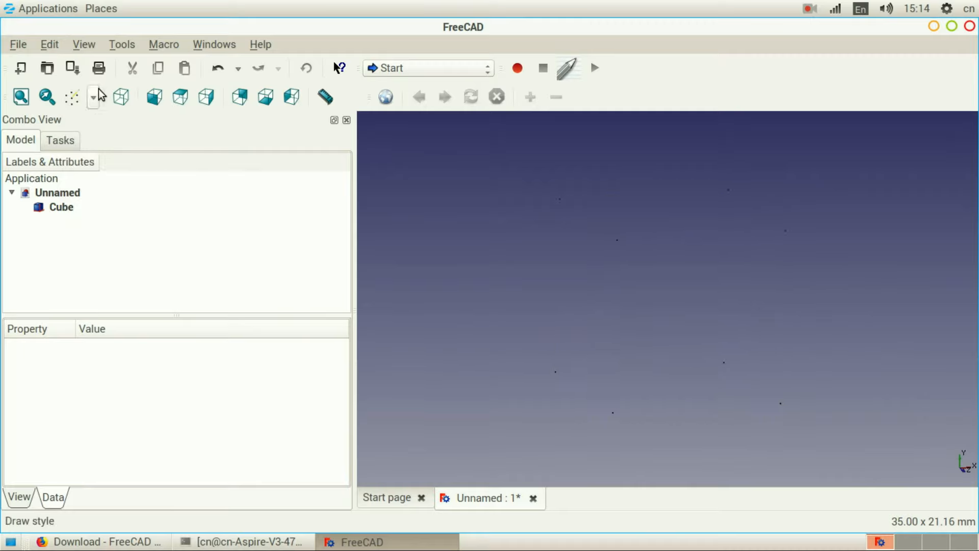
click(99, 89)
click(797, 231)
scroll(791, 229, up, 4)
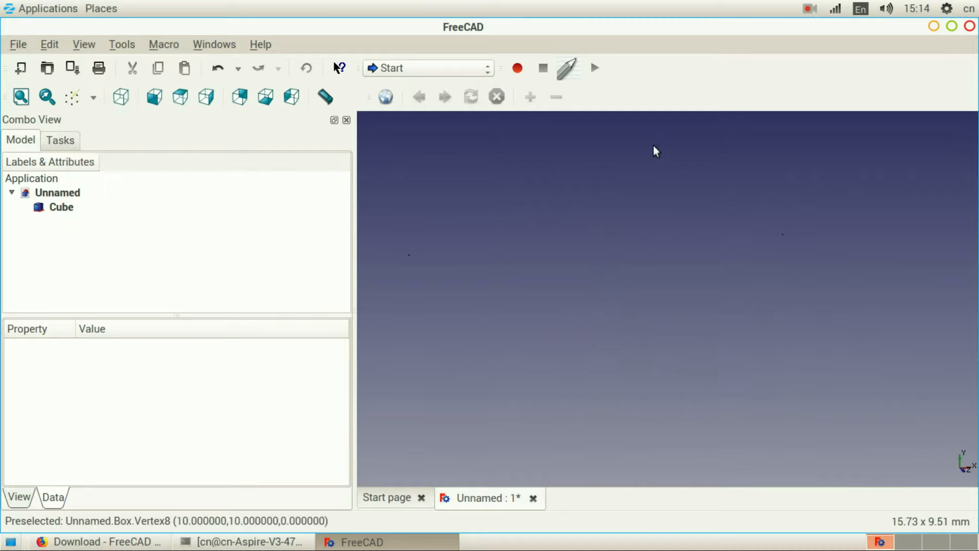
Set the draw style back to As is and inspect the cube from another angle
click(96, 97)
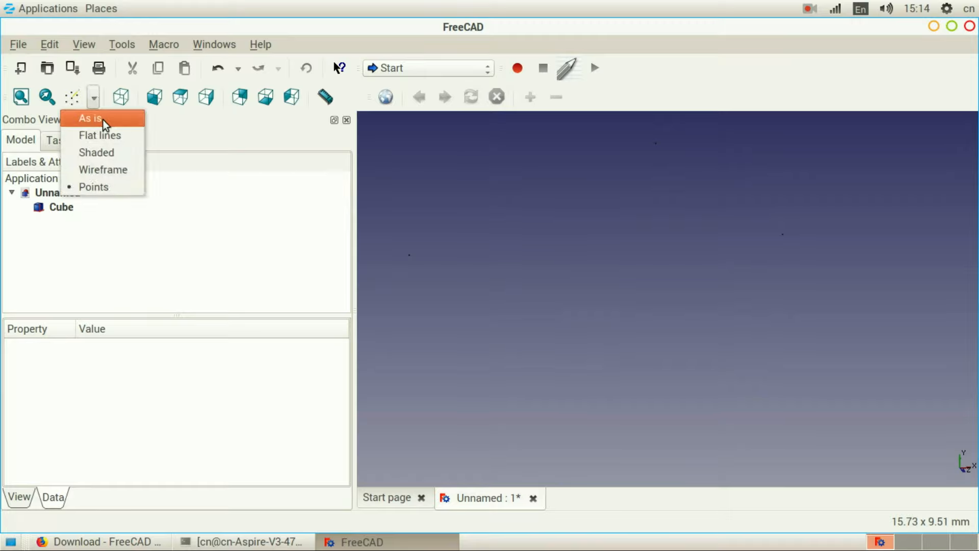
click(103, 120)
scroll(652, 232, down, 2)
middle_drag(643, 284, 701, 334)
scroll(699, 326, up, 1)
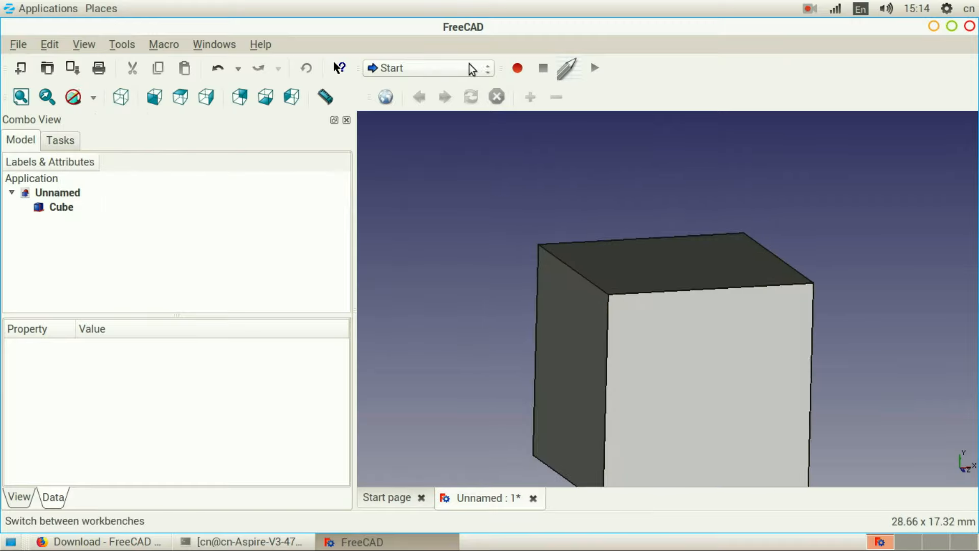
click(80, 42)
mouse_move(109, 120)
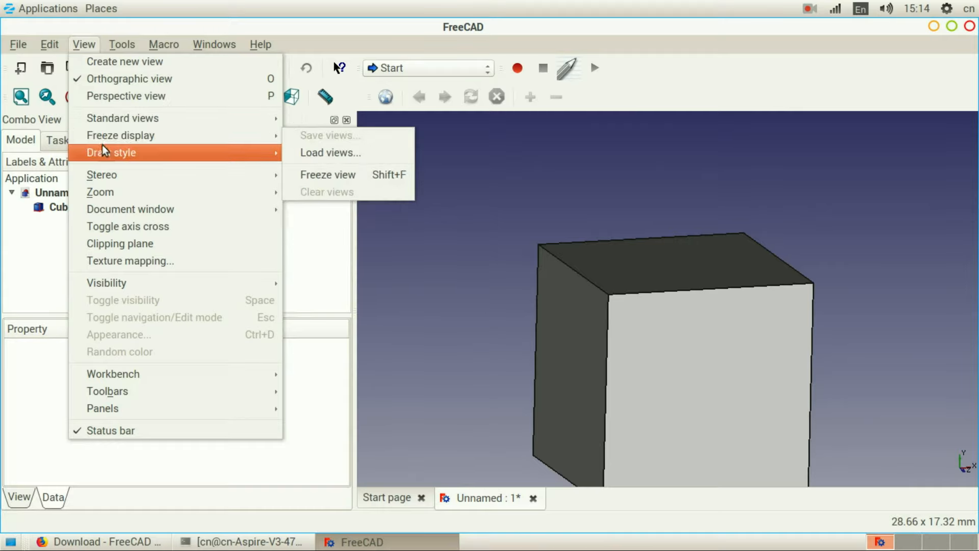
mouse_move(105, 152)
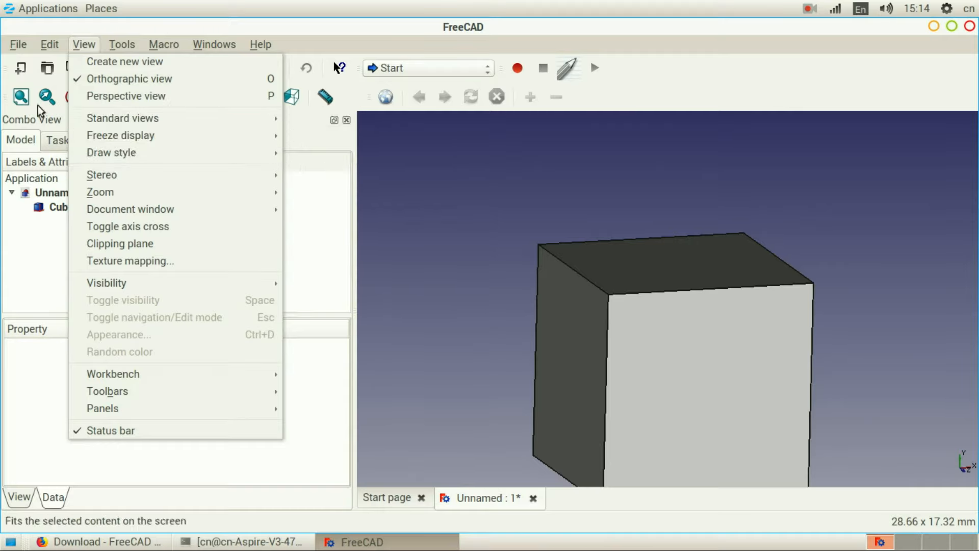
click(38, 105)
click(90, 93)
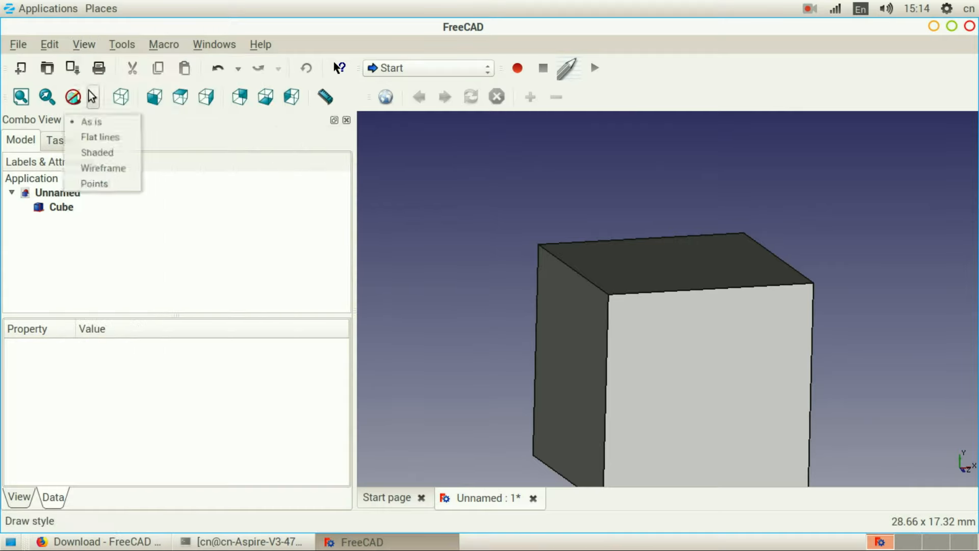
click(88, 55)
Display the cube in red/cyan stereo from another angle, and in interleaved columns stereo
click(85, 45)
mouse_move(135, 173)
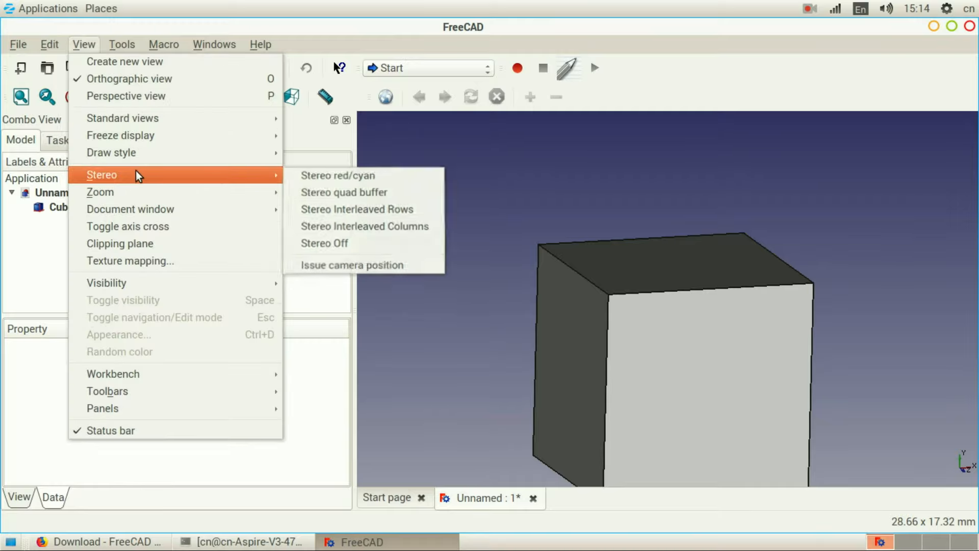
click(301, 175)
middle_drag(700, 321, 666, 335)
click(83, 45)
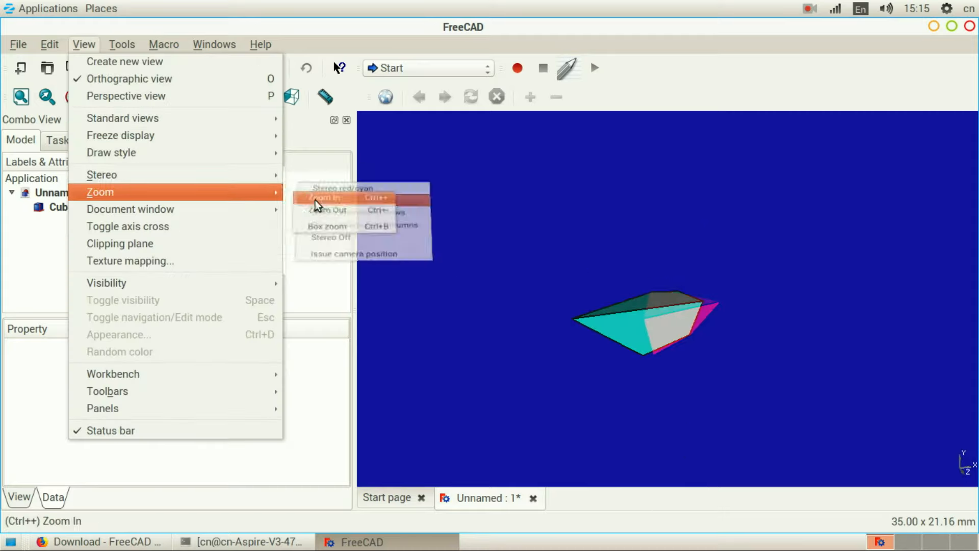
mouse_move(271, 175)
click(329, 223)
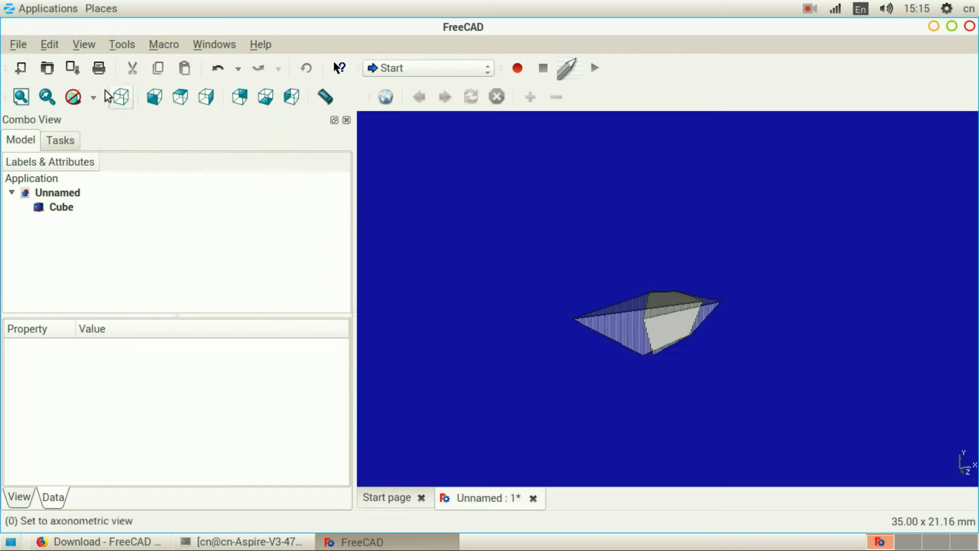
Turn the stereo display off for the cube's view
click(77, 43)
mouse_move(135, 118)
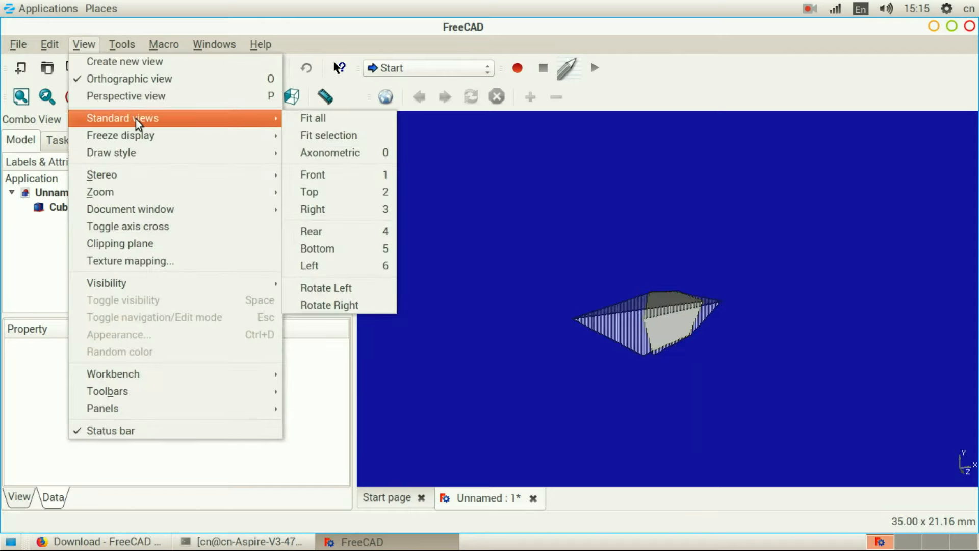
mouse_move(213, 193)
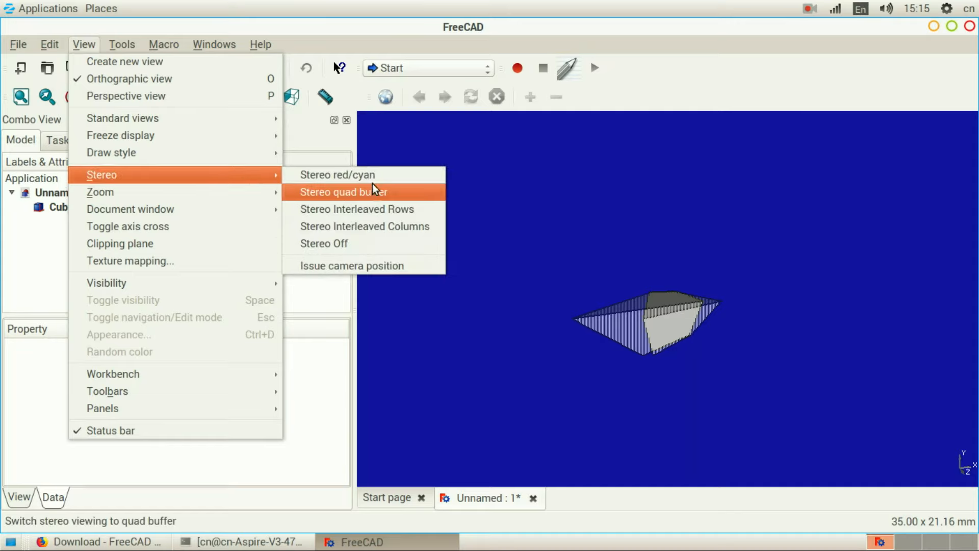
click(375, 243)
Review the view options for workbenches, toolbars and panels, and briefly show and hide the Python console
click(84, 44)
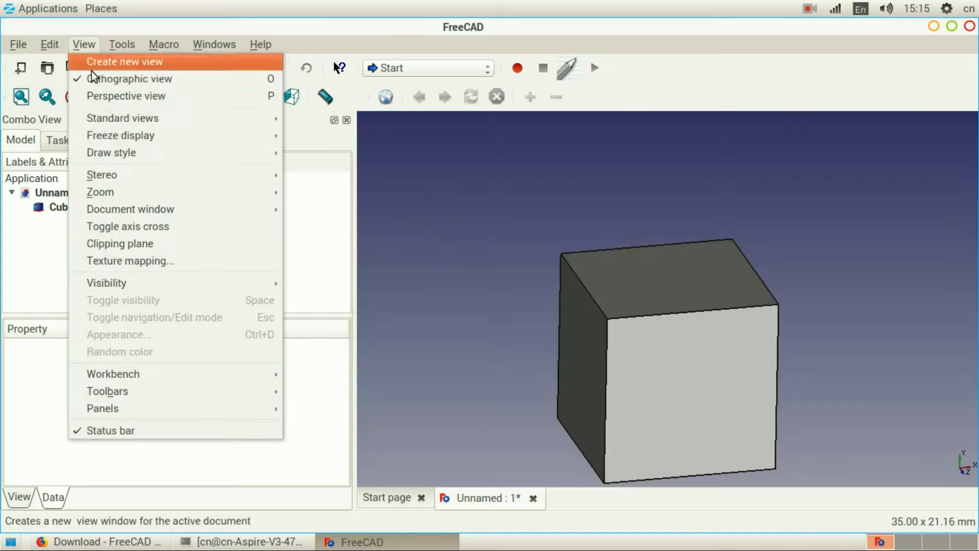
mouse_move(110, 193)
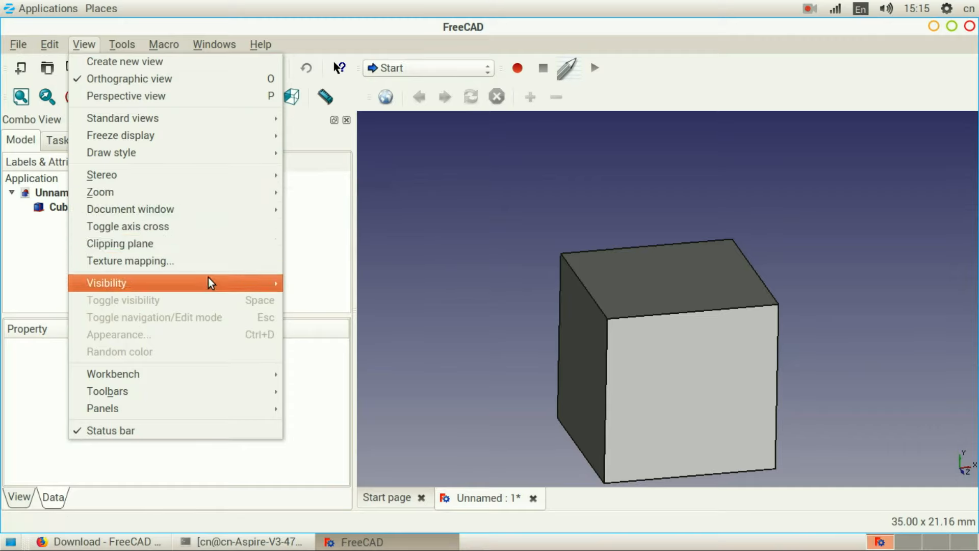
mouse_move(209, 281)
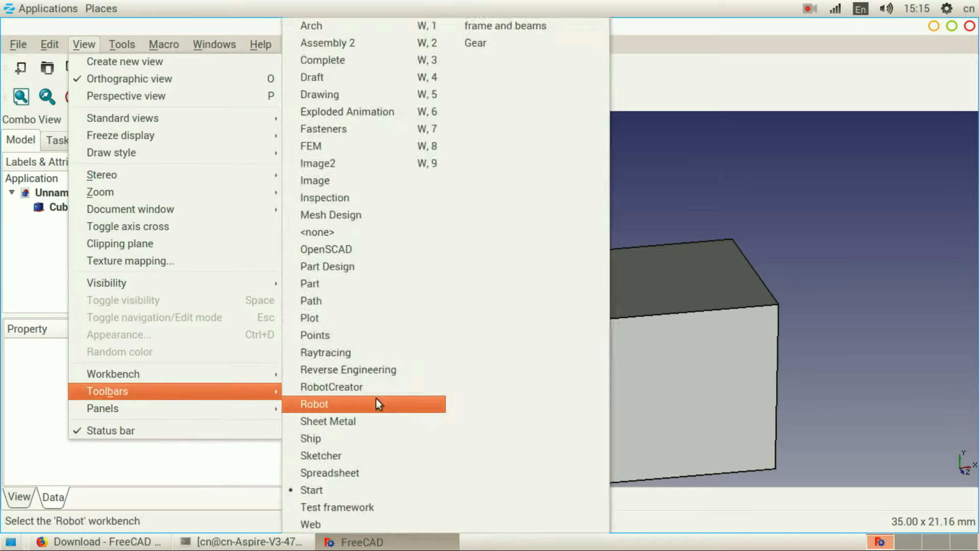
mouse_move(264, 371)
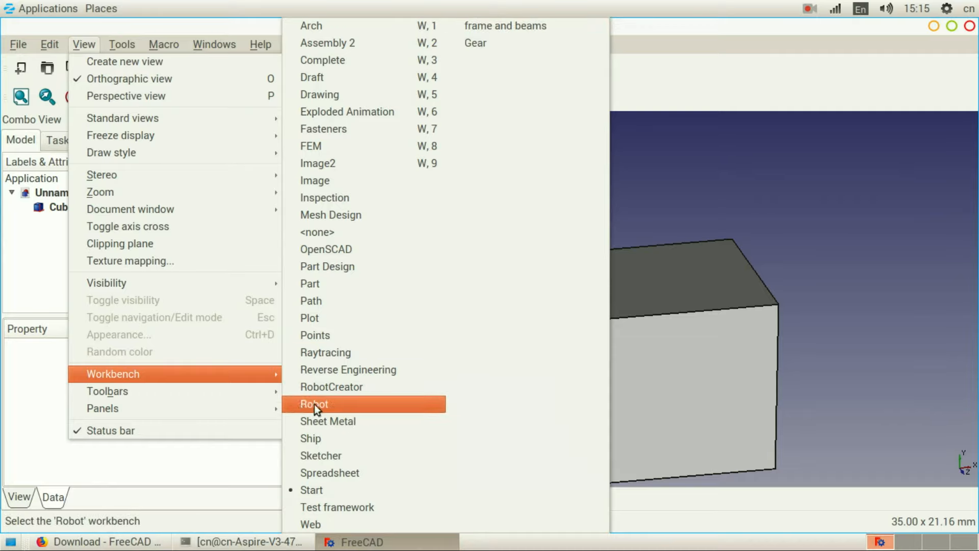
mouse_move(248, 392)
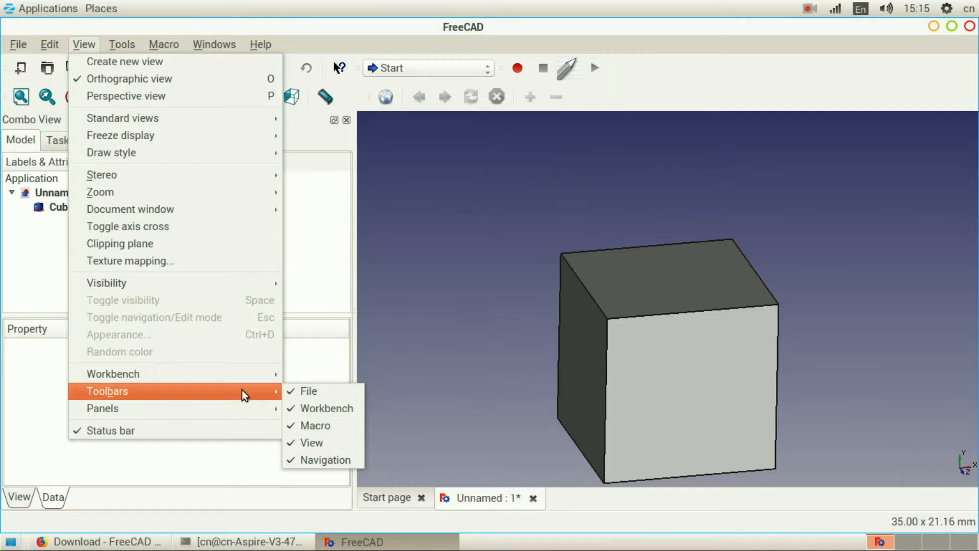
mouse_move(222, 408)
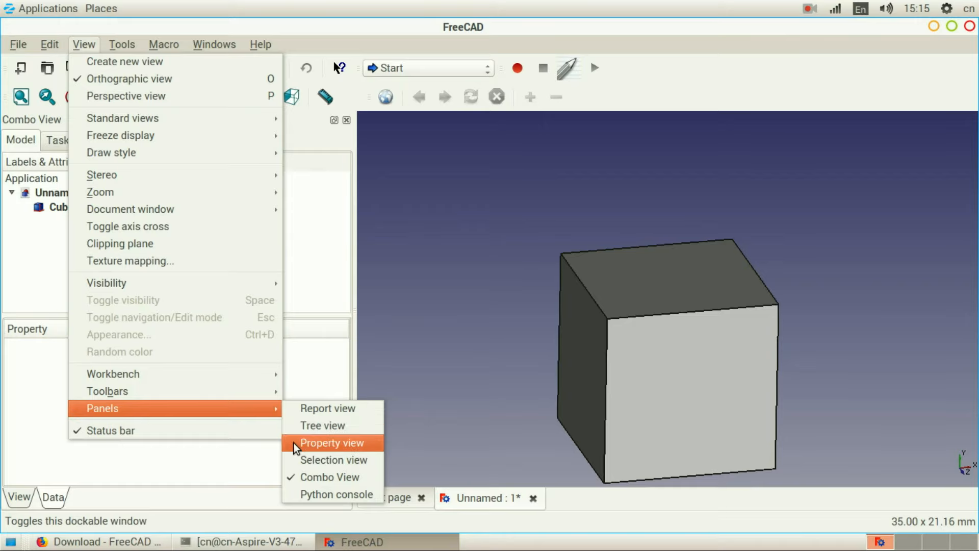
click(326, 498)
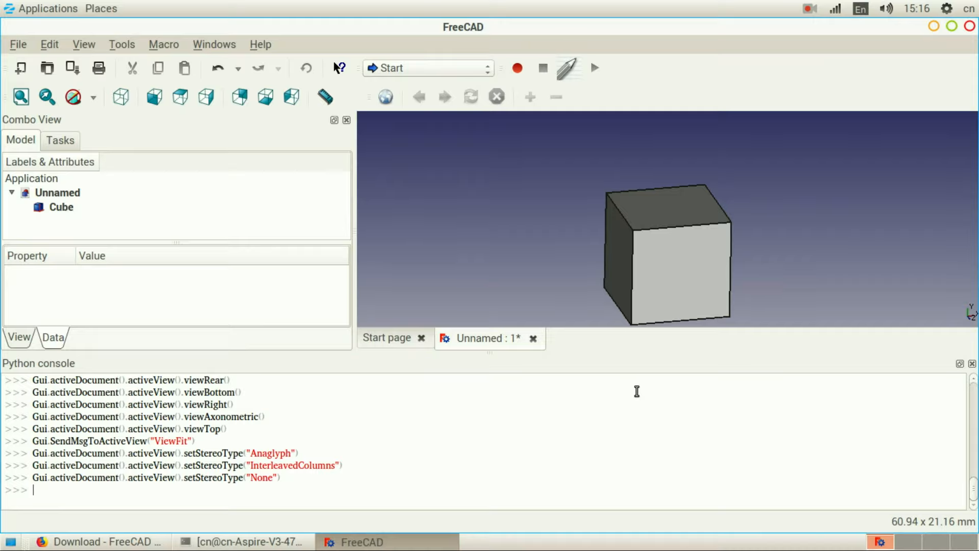
click(972, 363)
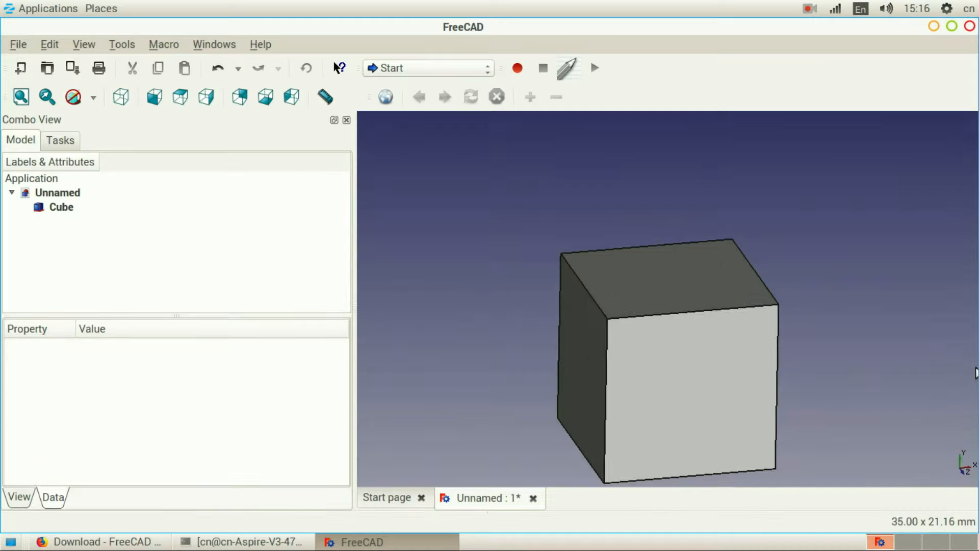
Bring up the units calculator for a look and close it
click(125, 46)
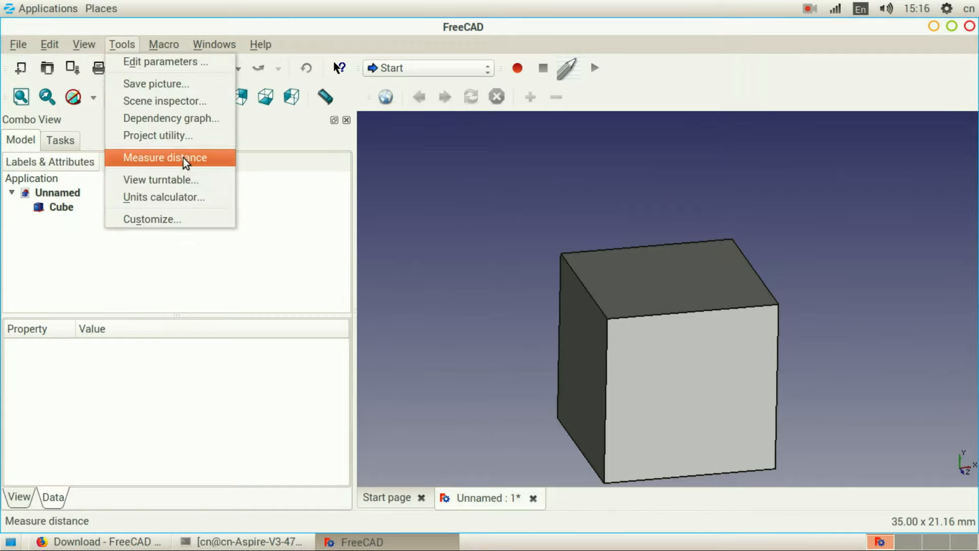
click(181, 200)
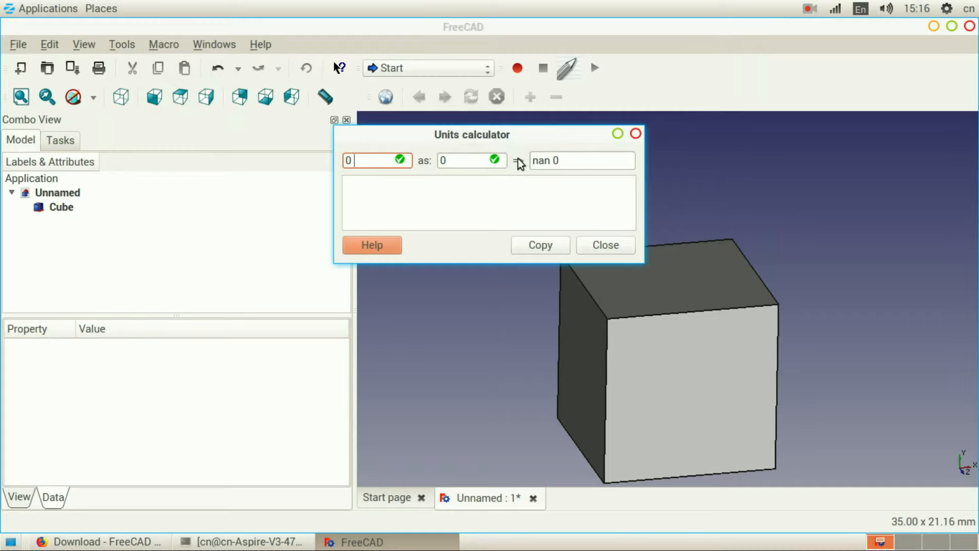
click(635, 133)
Examine the available general tools, the macro commands and the list of workbenches
click(136, 48)
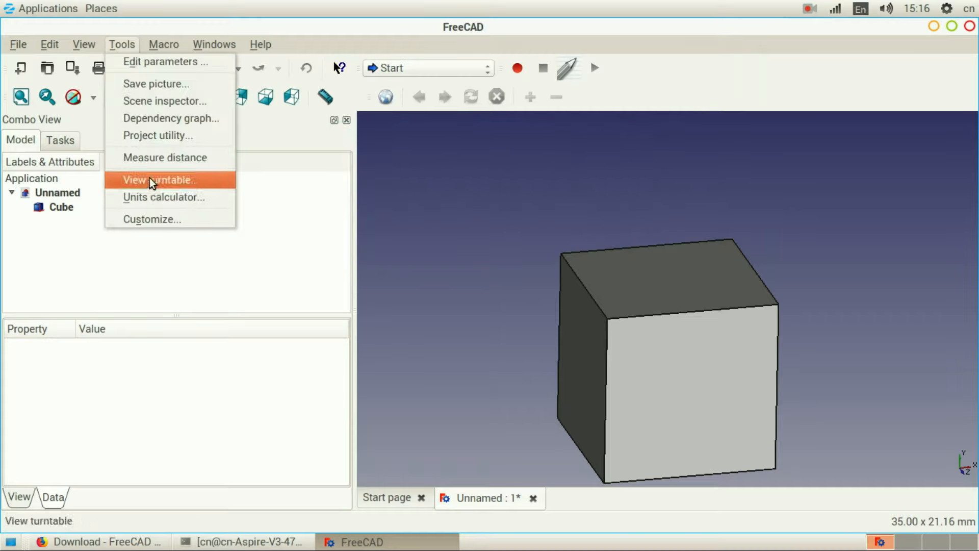
mouse_move(168, 37)
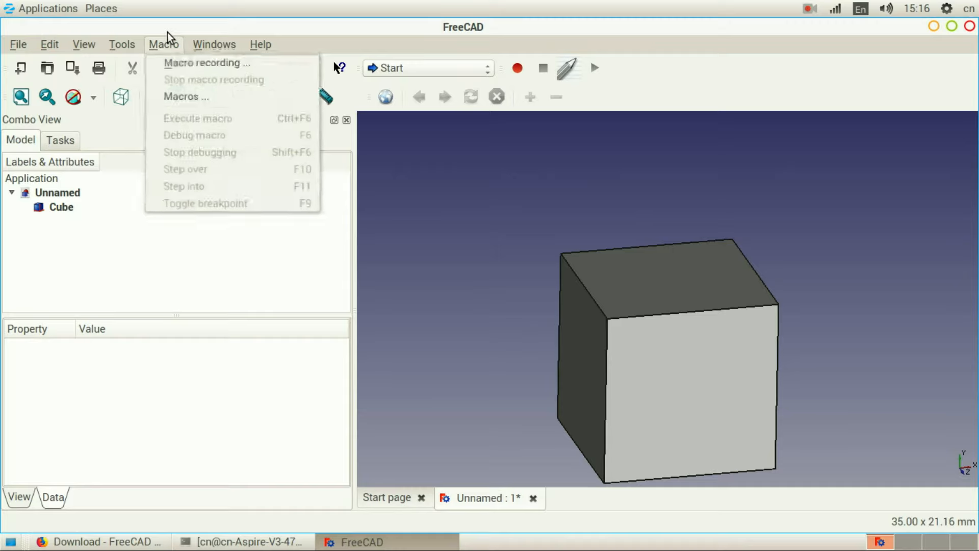
click(142, 24)
click(120, 44)
click(379, 43)
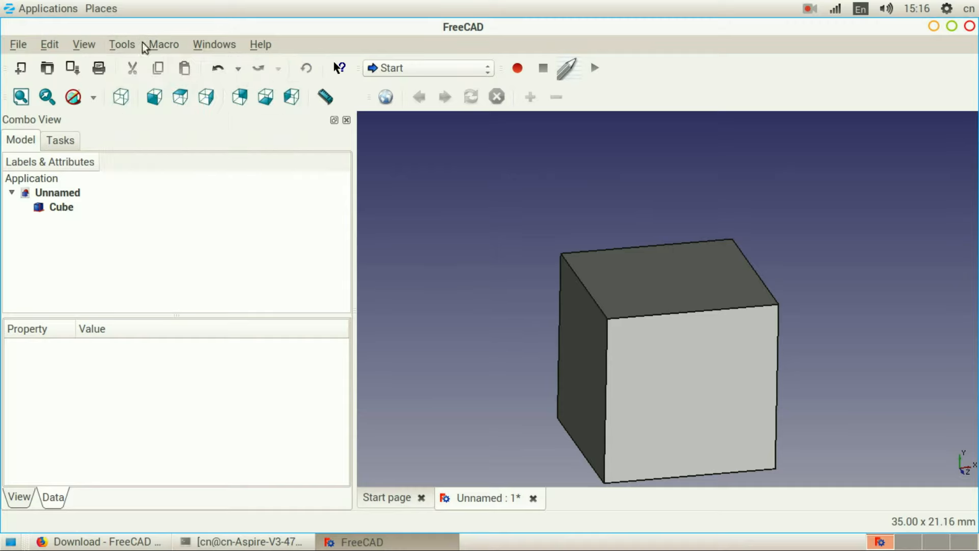
click(110, 44)
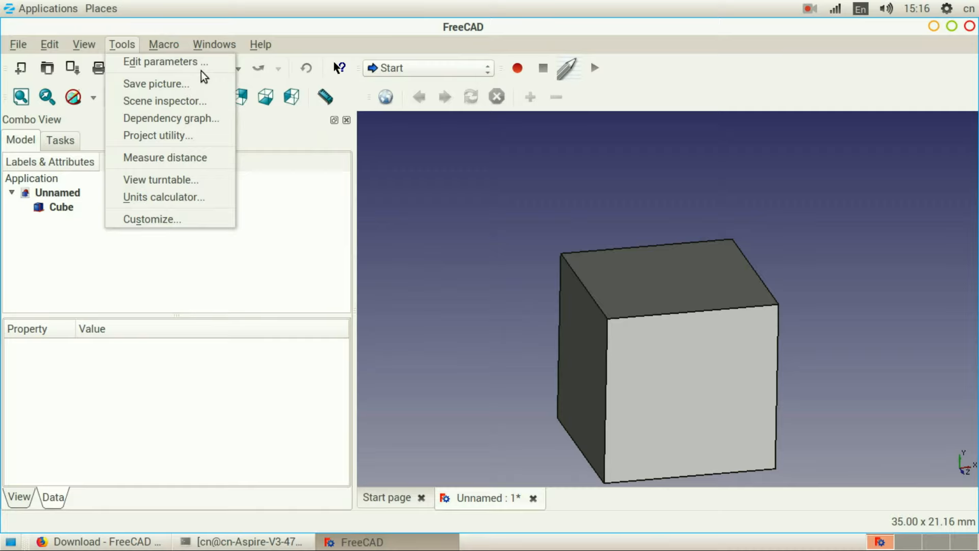
mouse_move(162, 43)
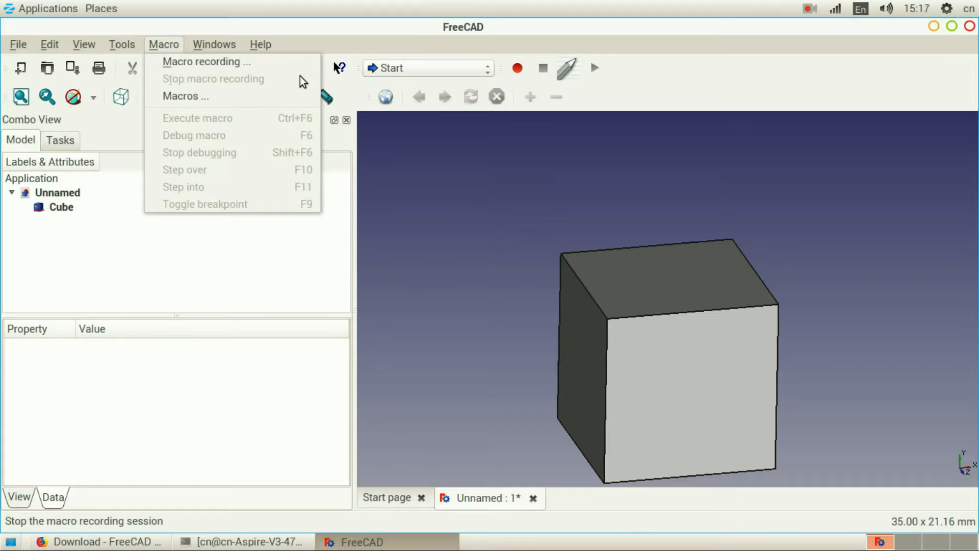
click(399, 64)
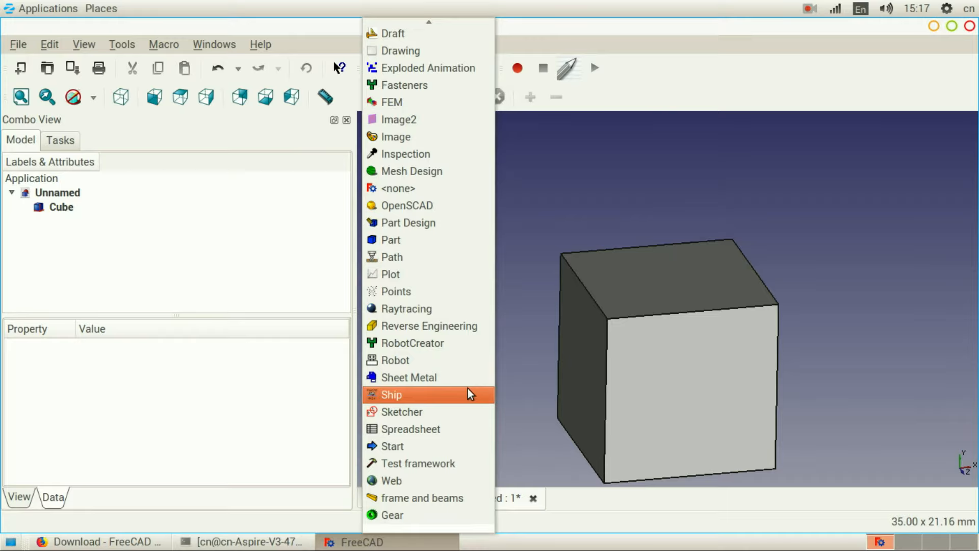
click(625, 243)
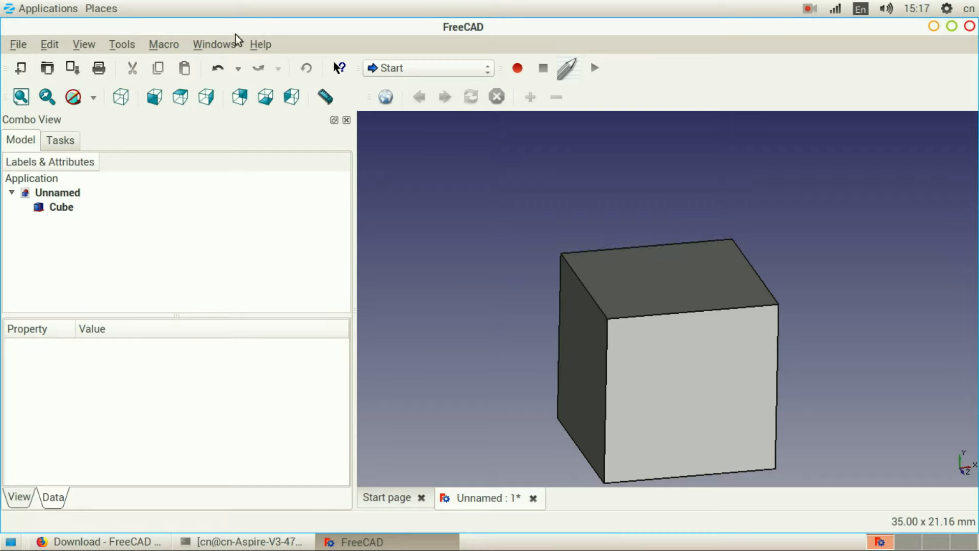
Cascade the cube and Start page windows, and tile them side by side
click(214, 44)
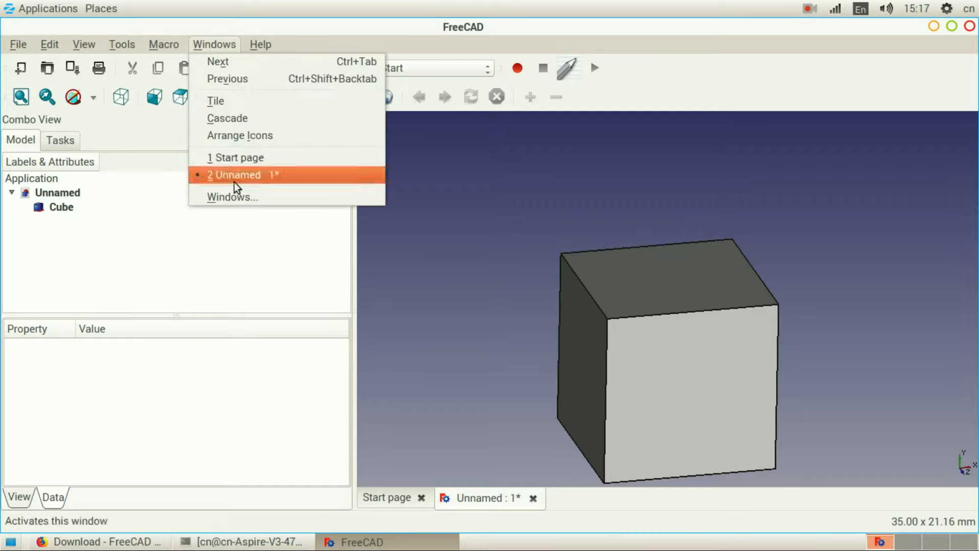
click(255, 118)
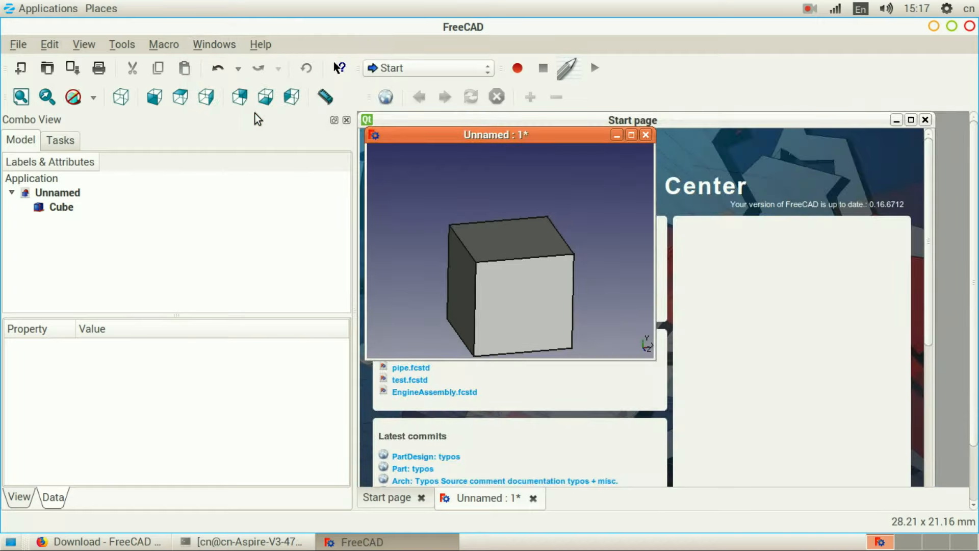
click(170, 47)
mouse_move(199, 47)
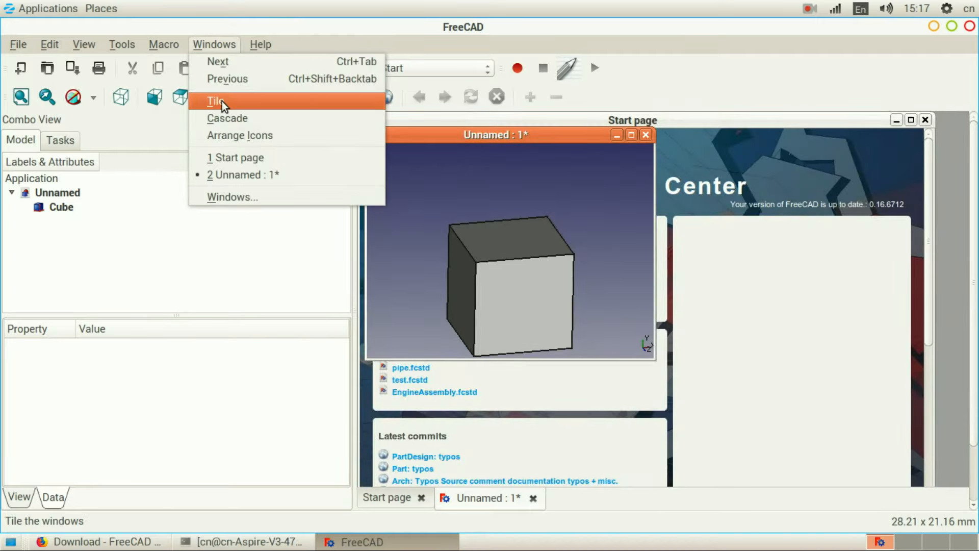
click(222, 101)
click(199, 45)
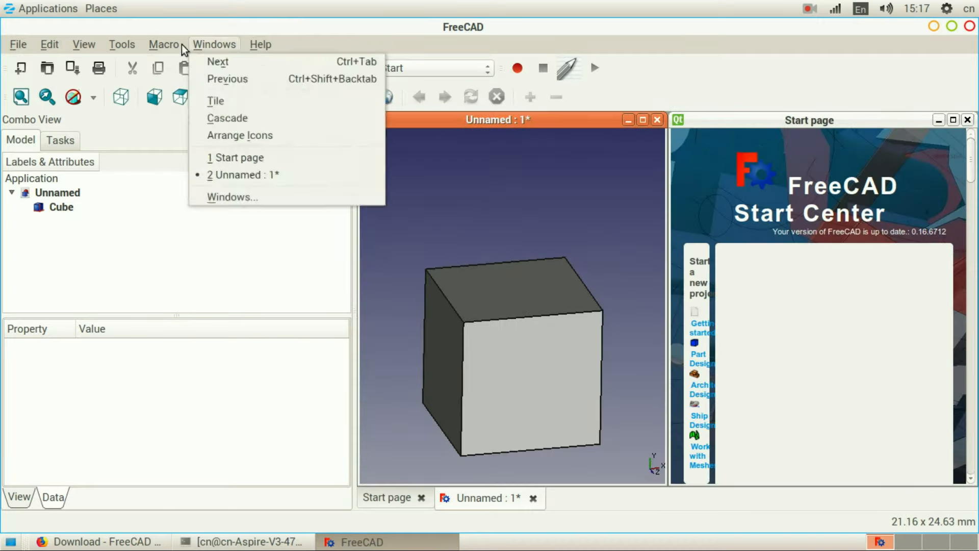
click(228, 133)
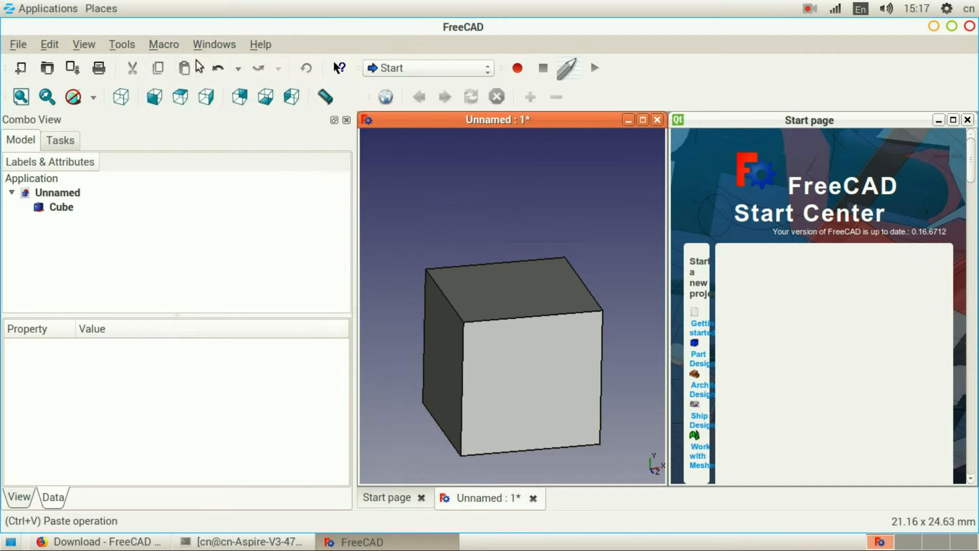
Undo the creation of the cube
click(194, 46)
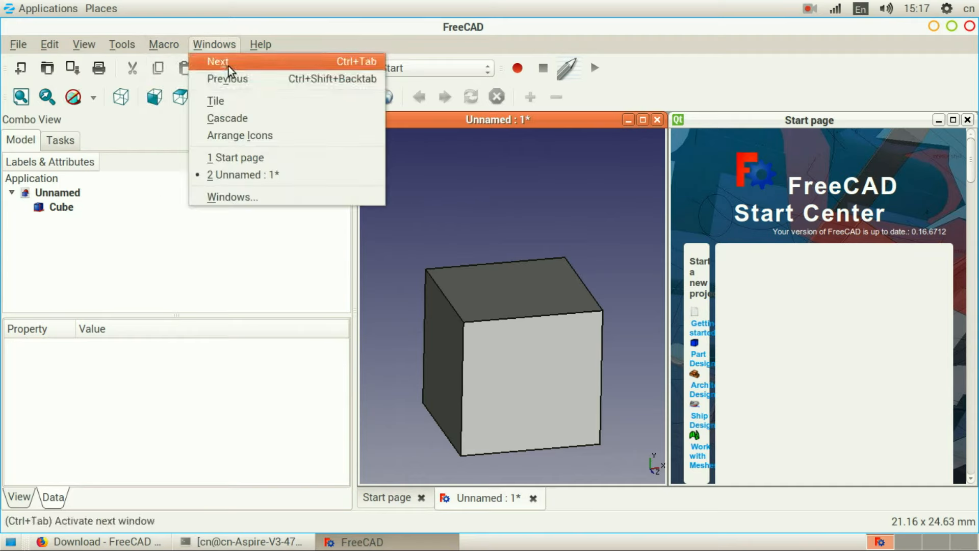
click(341, 31)
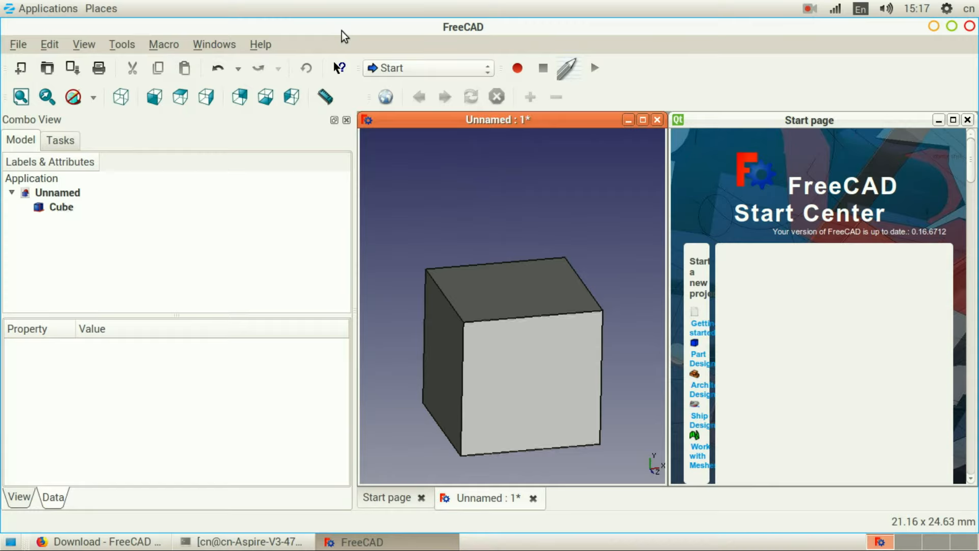
key(ctrl+z)
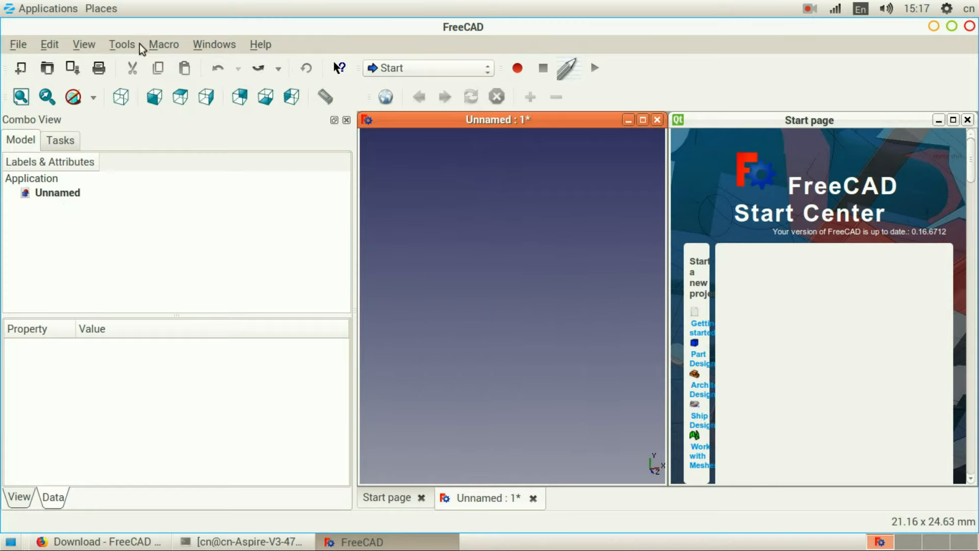
Activate the Start page window from the list of open windows
click(202, 42)
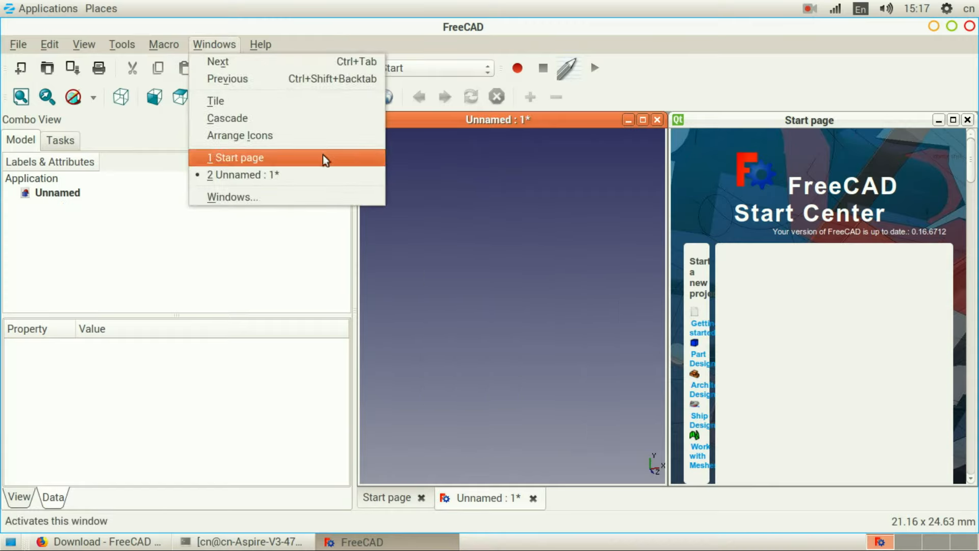
click(286, 197)
click(496, 134)
click(552, 286)
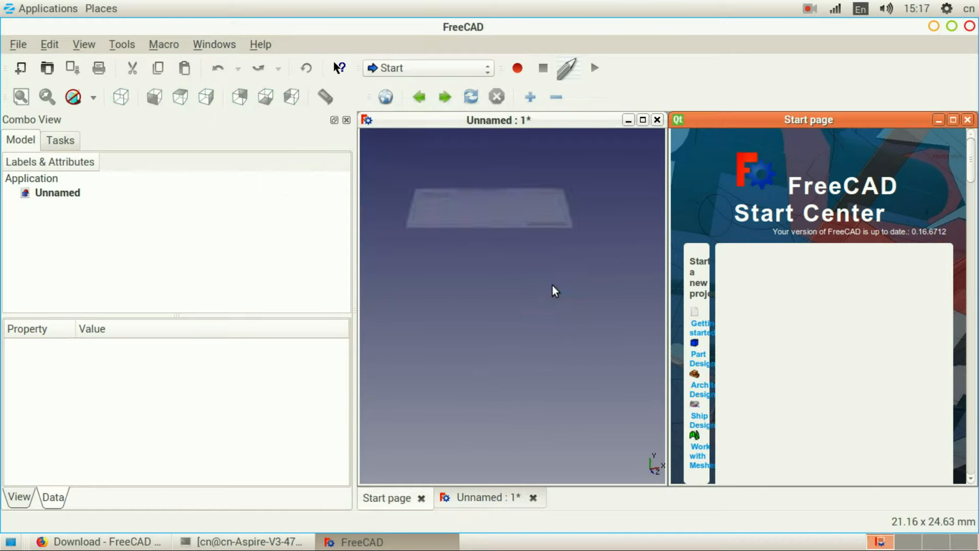
Maximize the document windows and show the Start page at full size
drag(889, 124, 517, 139)
click(642, 121)
click(382, 499)
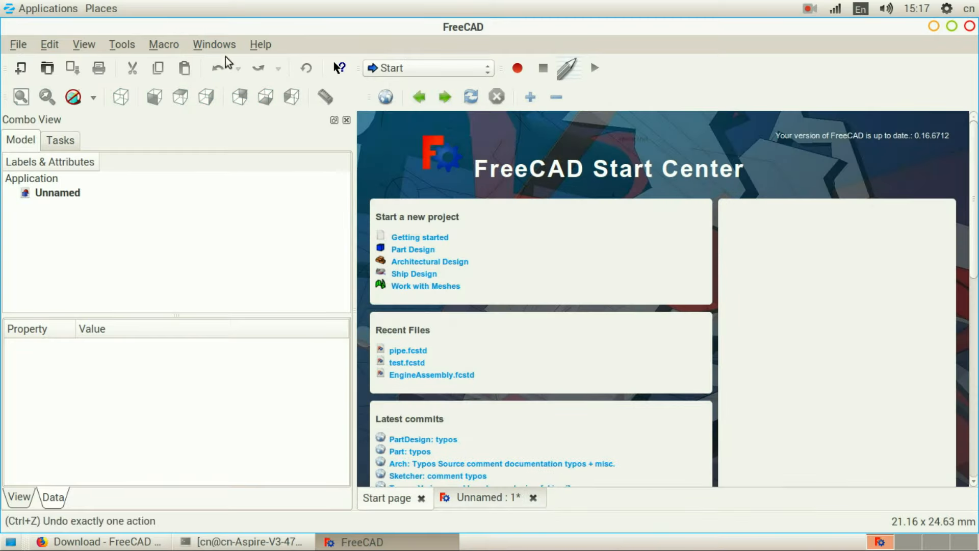
click(249, 48)
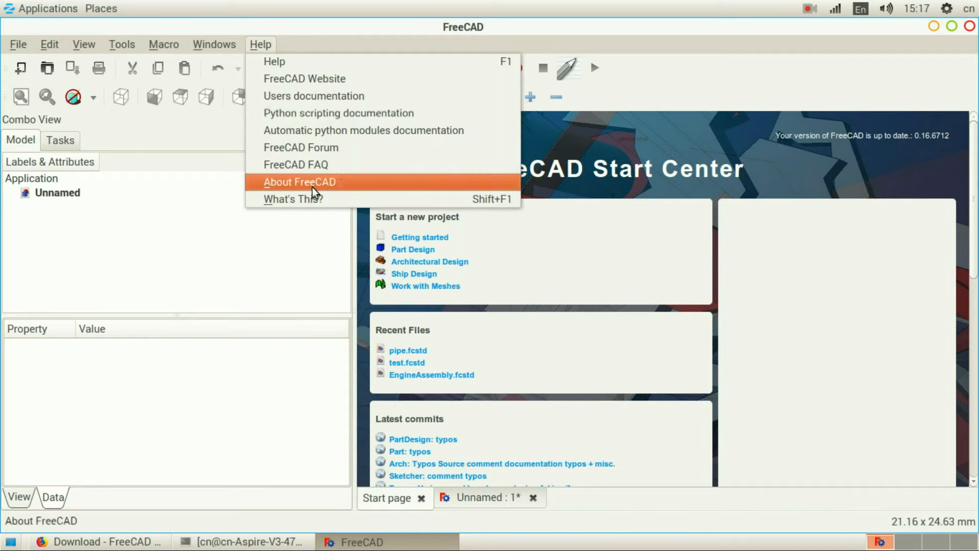
click(357, 41)
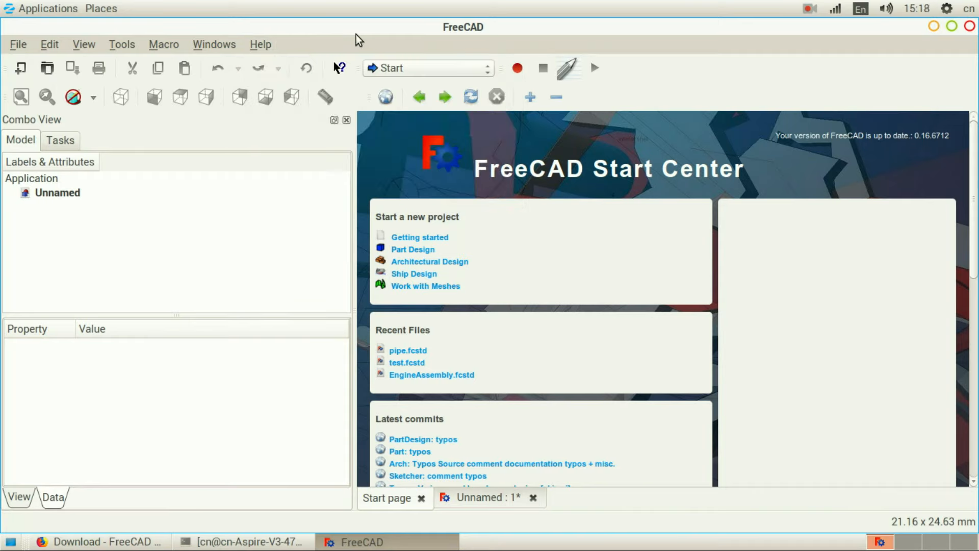